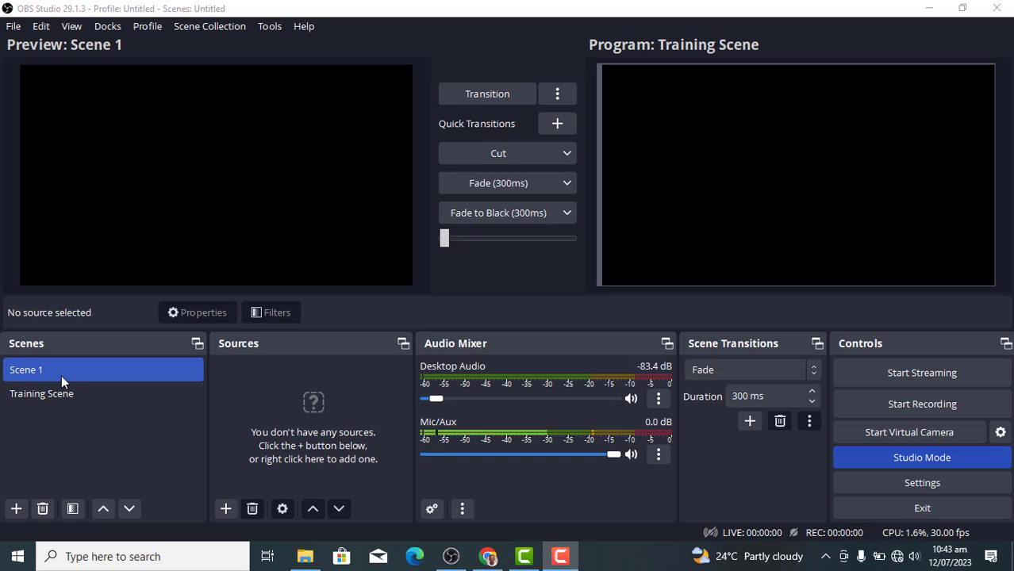
Step: Add a new visible color source to Scene 1
{"action": "left_click", "coordinate": [248, 374]}
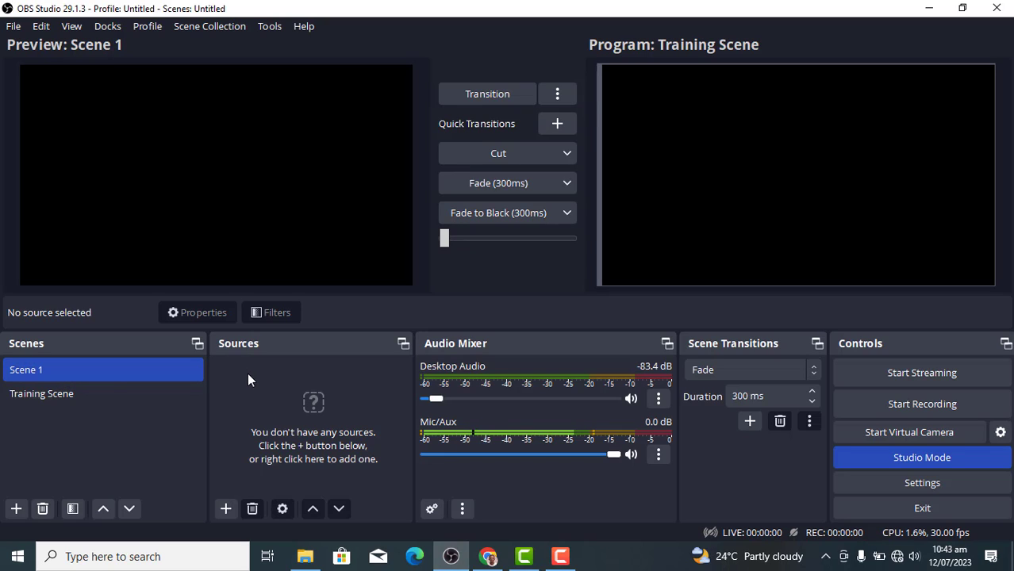
{"action": "left_click", "coordinate": [220, 513]}
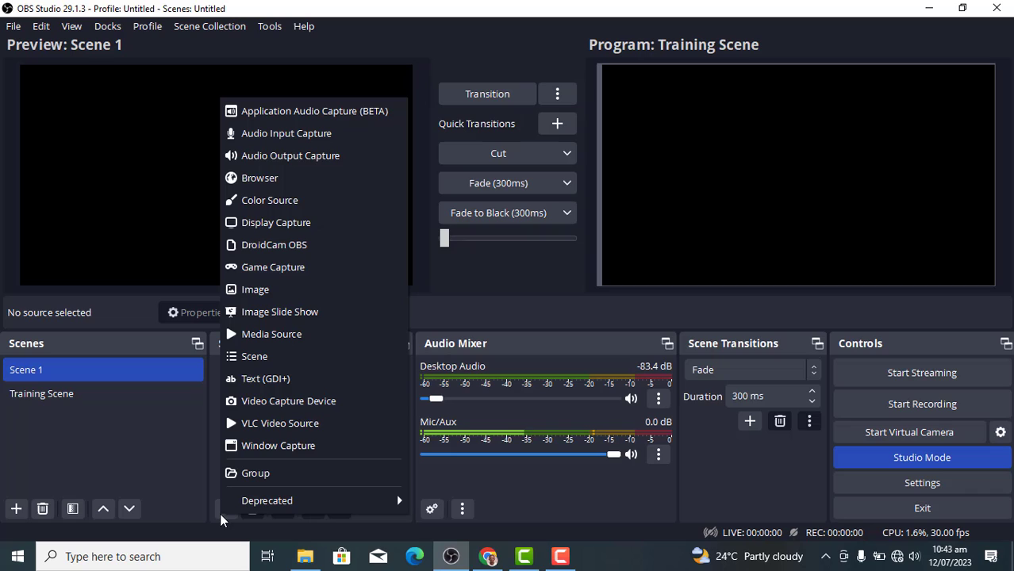
{"action": "left_click", "coordinate": [296, 201]}
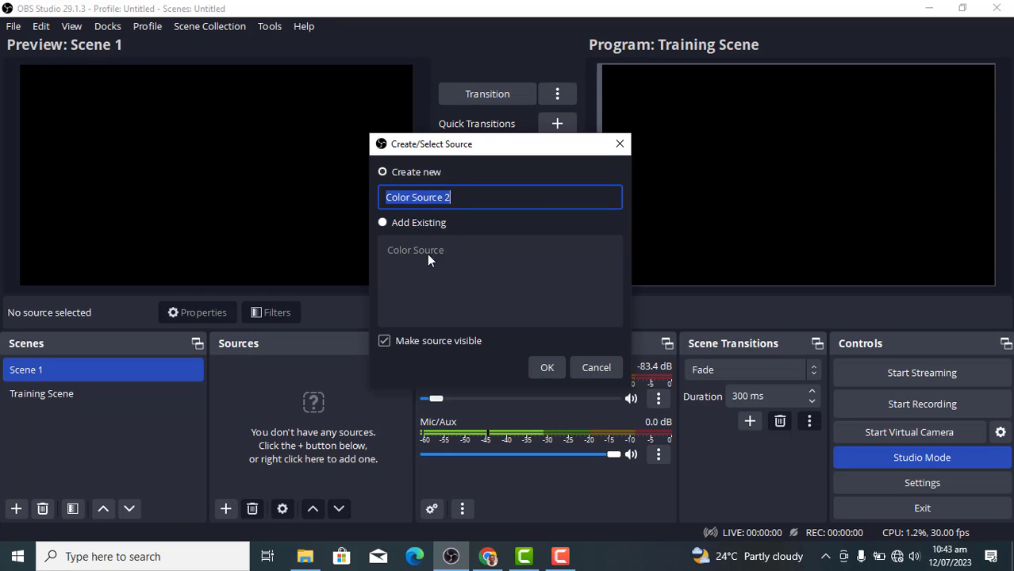
{"action": "left_click", "coordinate": [546, 368]}
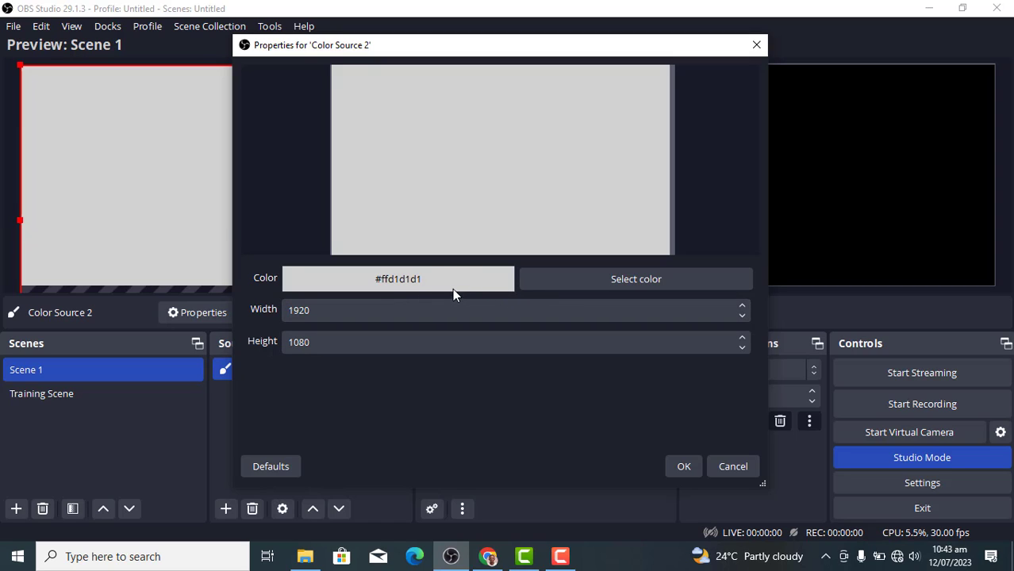
Step: Set the new source's color to yellow #ffd662, sampled from the screen, and shift it slightly left while covering the canvas
{"action": "left_click", "coordinate": [553, 287]}
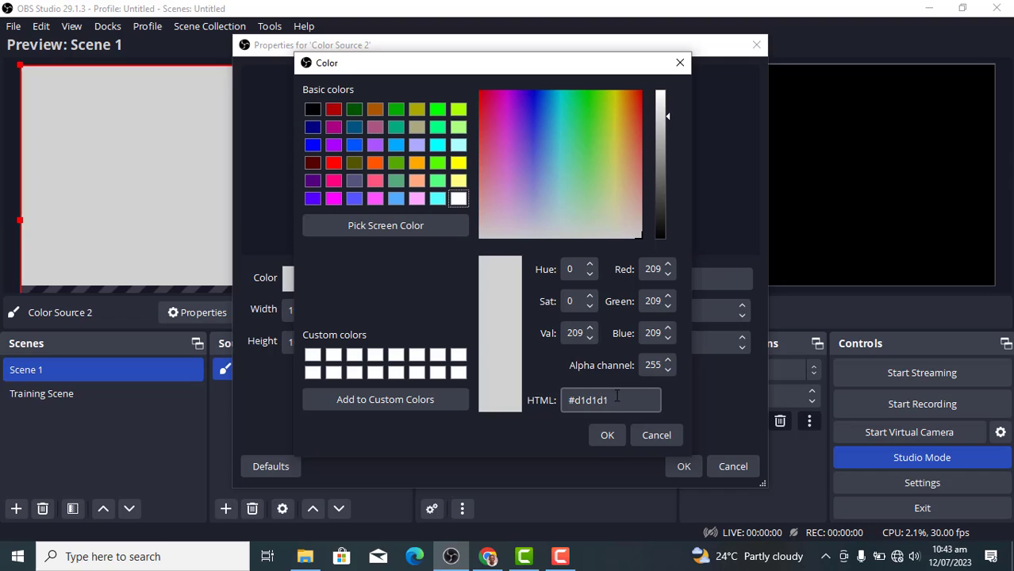
{"action": "left_click", "coordinate": [311, 128]}
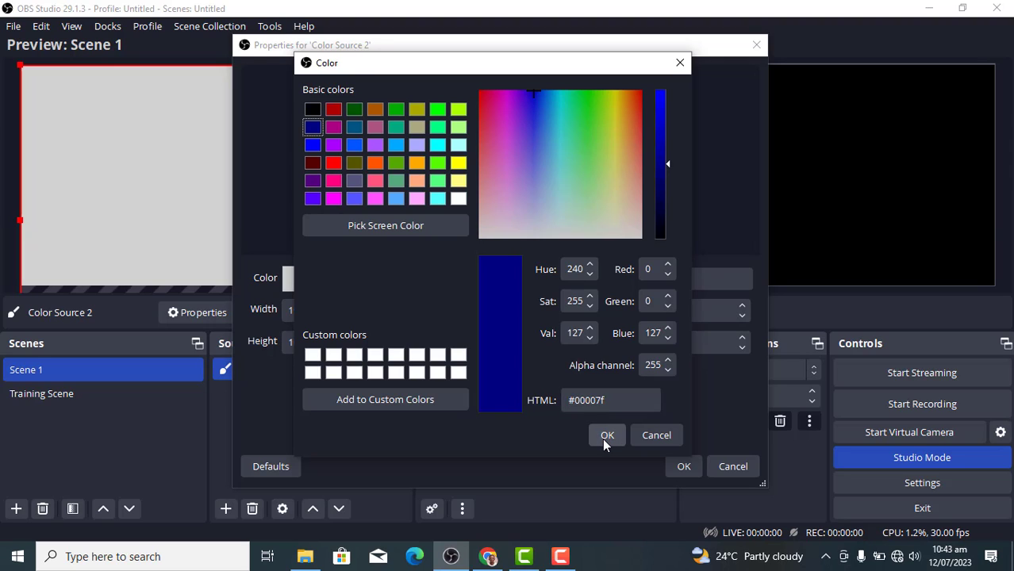
{"action": "left_click", "coordinate": [387, 233]}
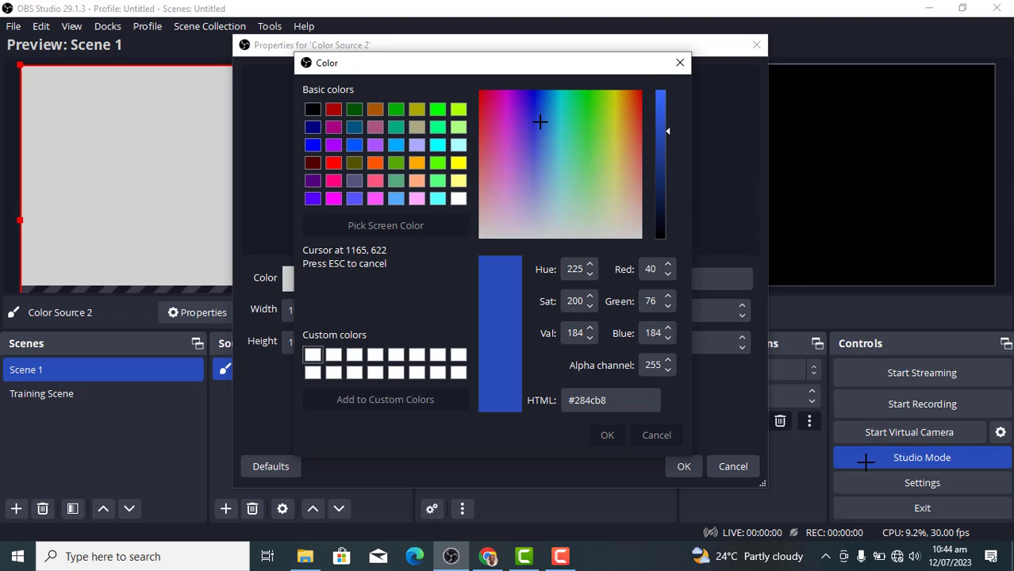
{"action": "left_click", "coordinate": [305, 554]}
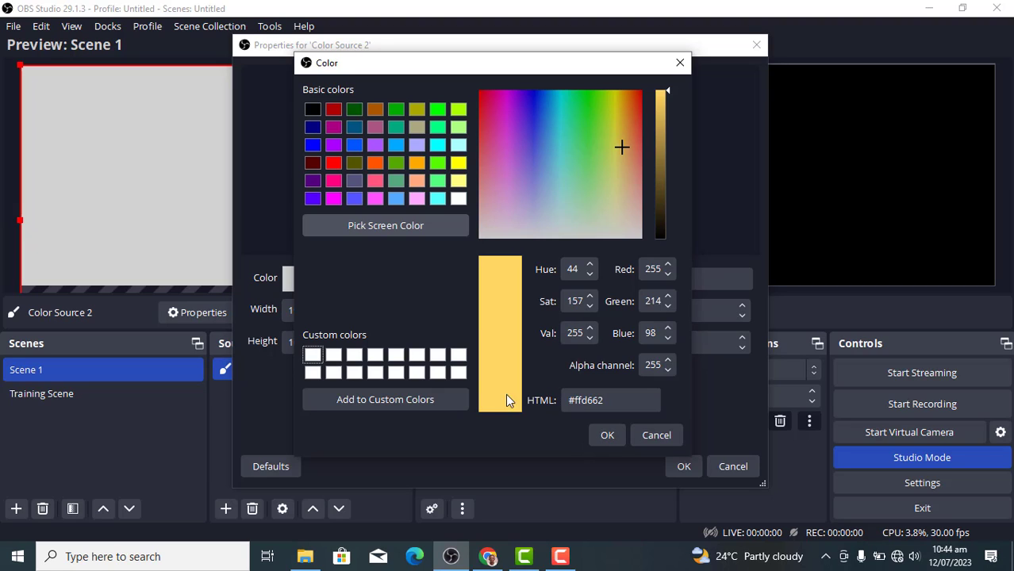
{"action": "left_click", "coordinate": [607, 438]}
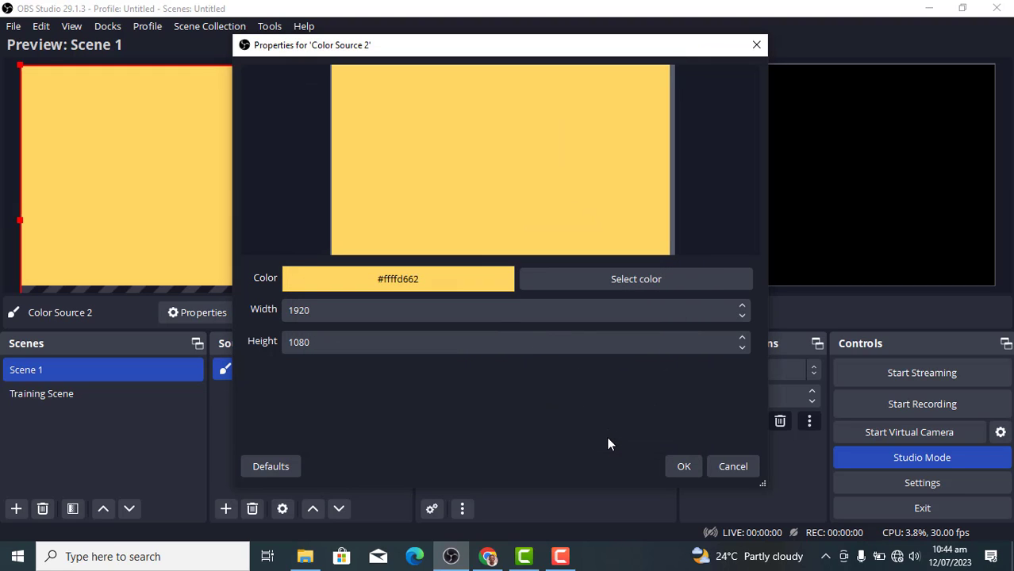
{"action": "left_click", "coordinate": [689, 465]}
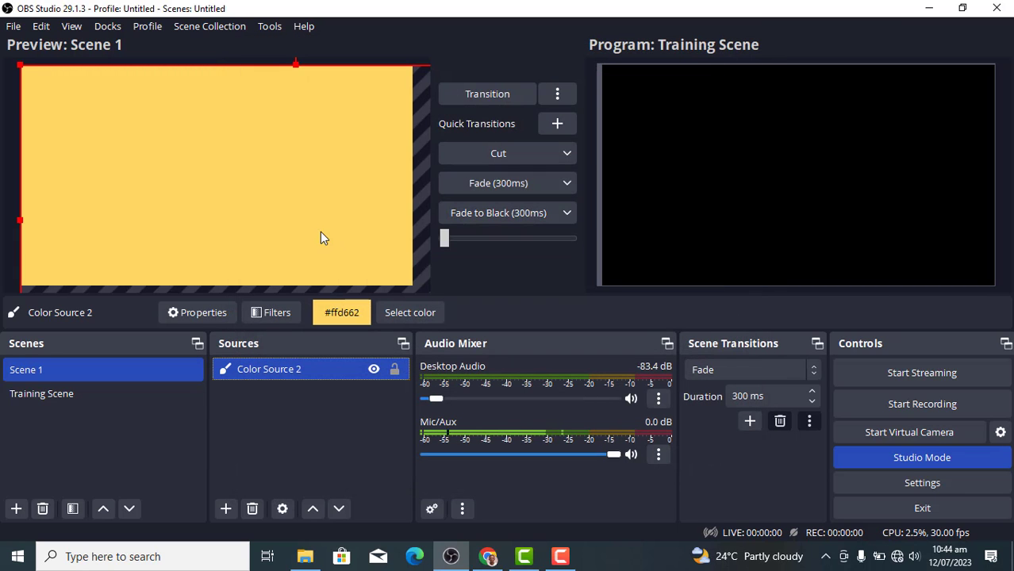
{"action": "mouse_move", "coordinate": [299, 223]}
{"action": "left_mouse_down"}
{"action": "mouse_move", "coordinate": [319, 252]}
{"action": "mouse_move", "coordinate": [283, 215]}
{"action": "left_mouse_up"}
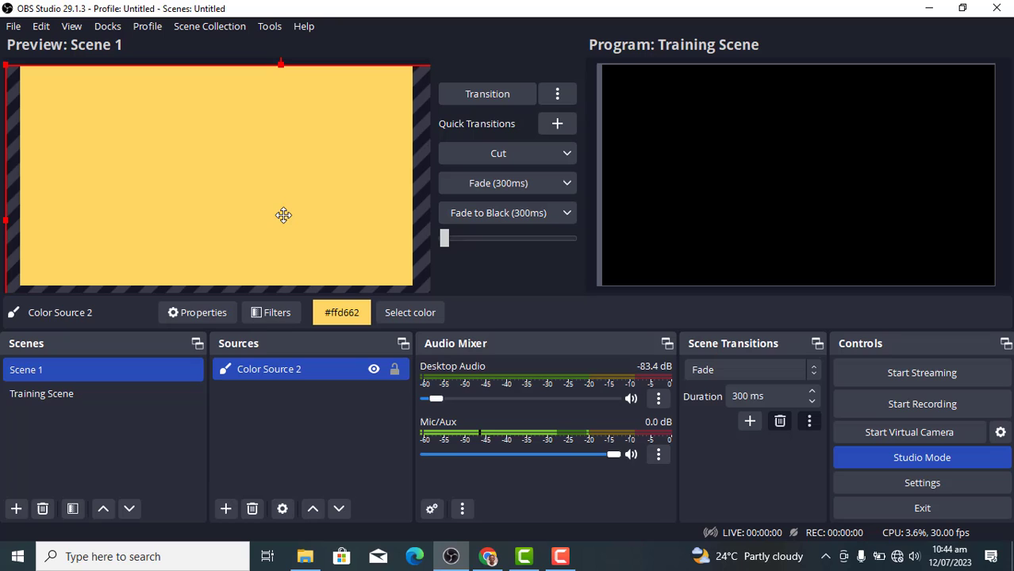
Step: Add a new video capture device source to Scene 1 using the HP HD Camera with the device default resolution
{"action": "left_click", "coordinate": [223, 509]}
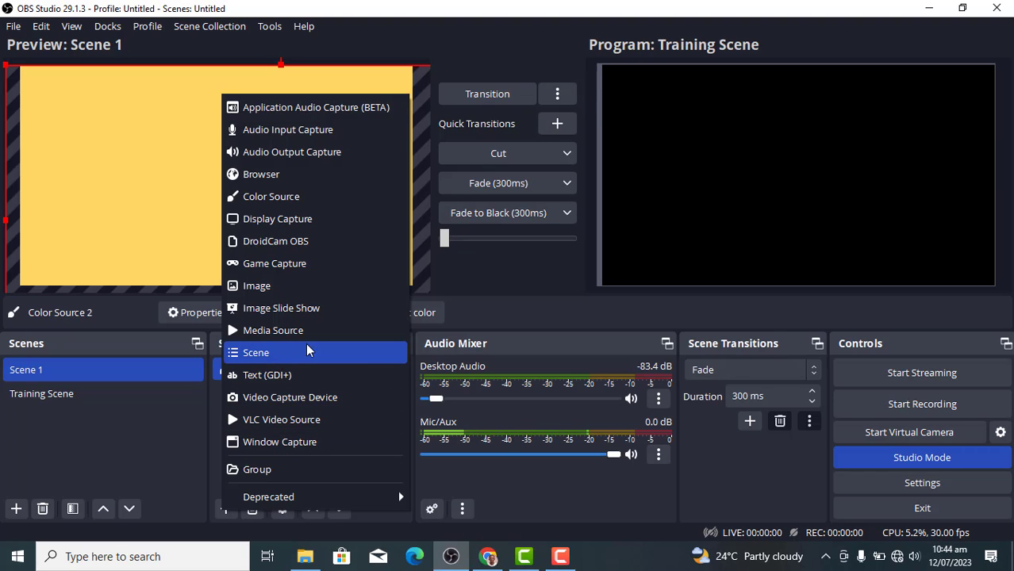
{"action": "left_click", "coordinate": [296, 402]}
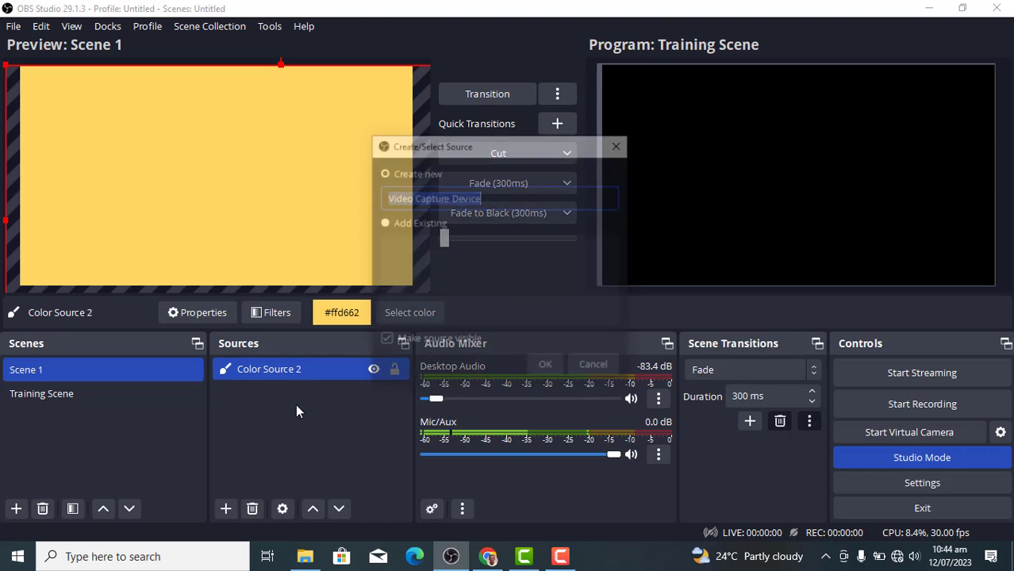
{"action": "left_click", "coordinate": [545, 366]}
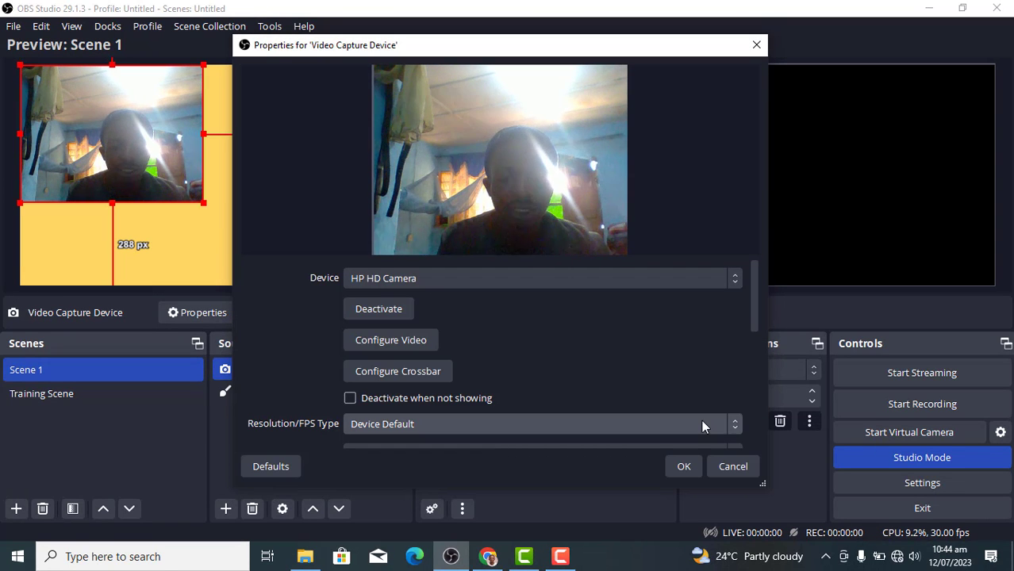
{"action": "left_click", "coordinate": [681, 466]}
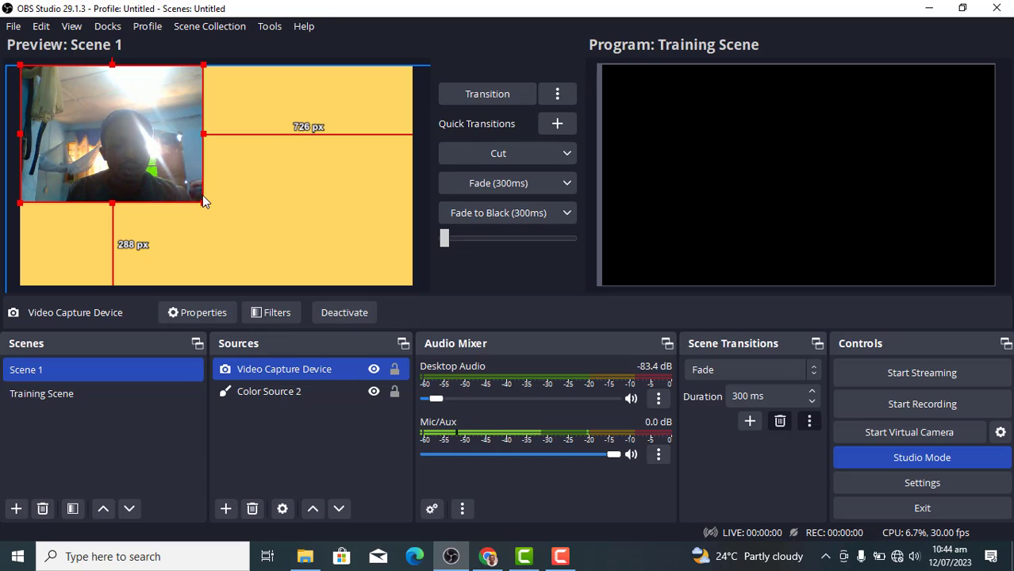
Step: Shrink the webcam feed and place it on the canvas's right half, about 70 px from the right edge and 137 px from the top
{"action": "left_click_drag", "start_coordinate": [204, 203], "coordinate": [332, 205]}
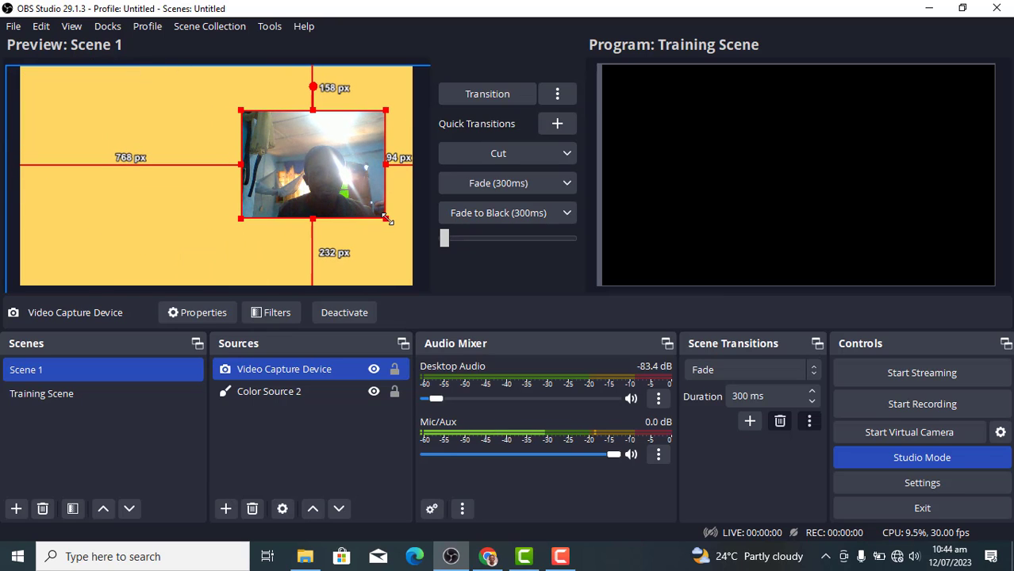
{"action": "mouse_move", "coordinate": [387, 220]}
{"action": "left_mouse_down"}
{"action": "mouse_move", "coordinate": [372, 214]}
{"action": "mouse_move", "coordinate": [397, 227]}
{"action": "left_mouse_up"}
{"action": "left_click_drag", "start_coordinate": [337, 196], "coordinate": [328, 192]}
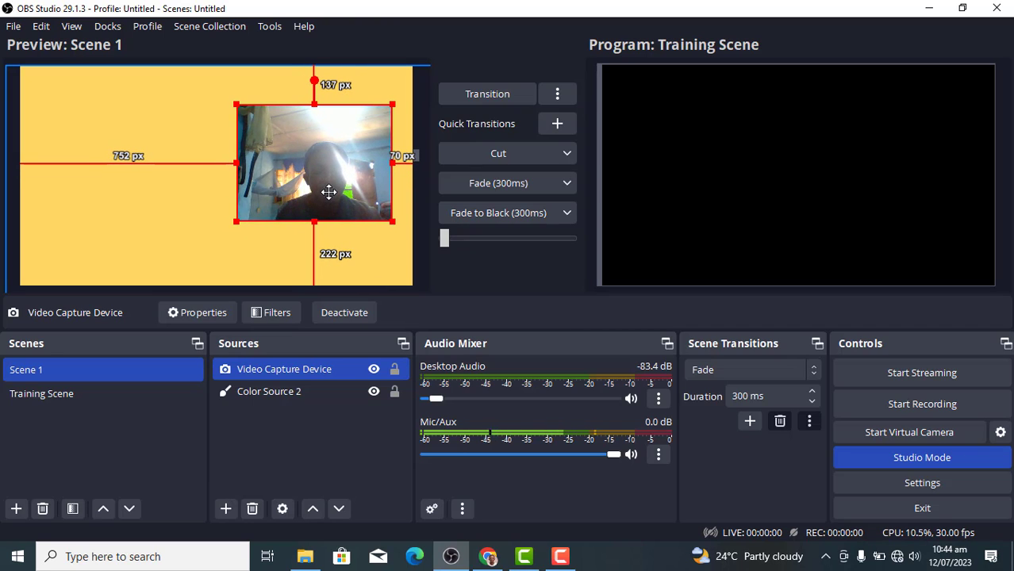
Step: Duplicate the webcam source and place the copy beside the original, about 105 px from the canvas's left edge and 132 px from the top
{"action": "right_click", "coordinate": [276, 371]}
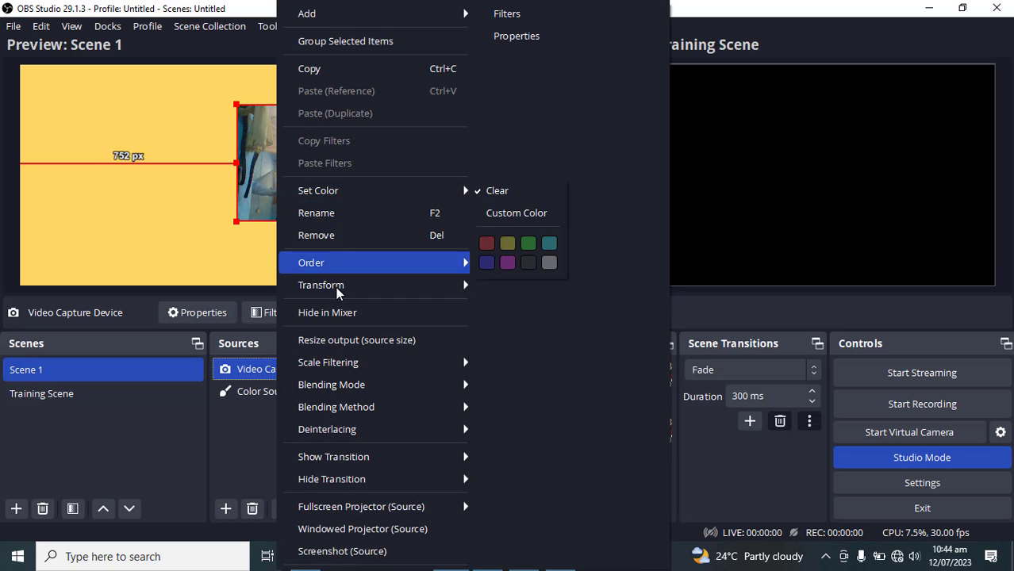
{"action": "left_click", "coordinate": [373, 69]}
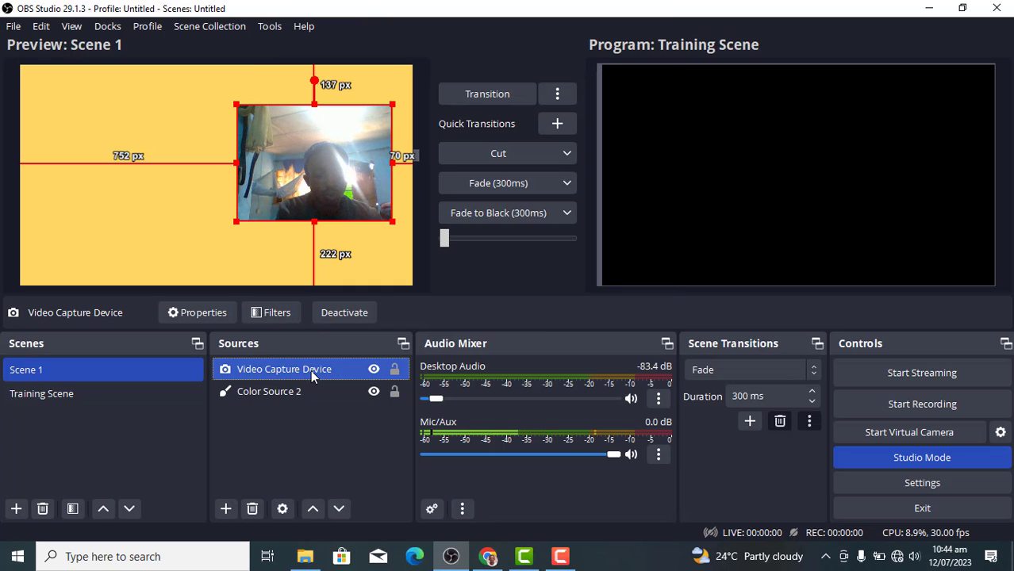
{"action": "key", "text": "ctrl+v"}
{"action": "left_click", "coordinate": [310, 167]}
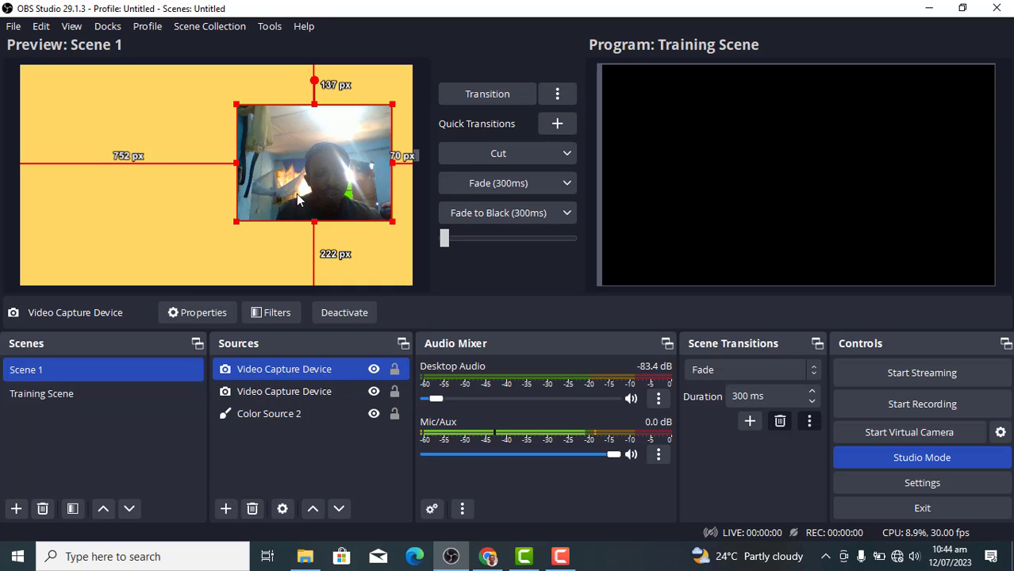
{"action": "left_click_drag", "start_coordinate": [296, 193], "coordinate": [111, 192]}
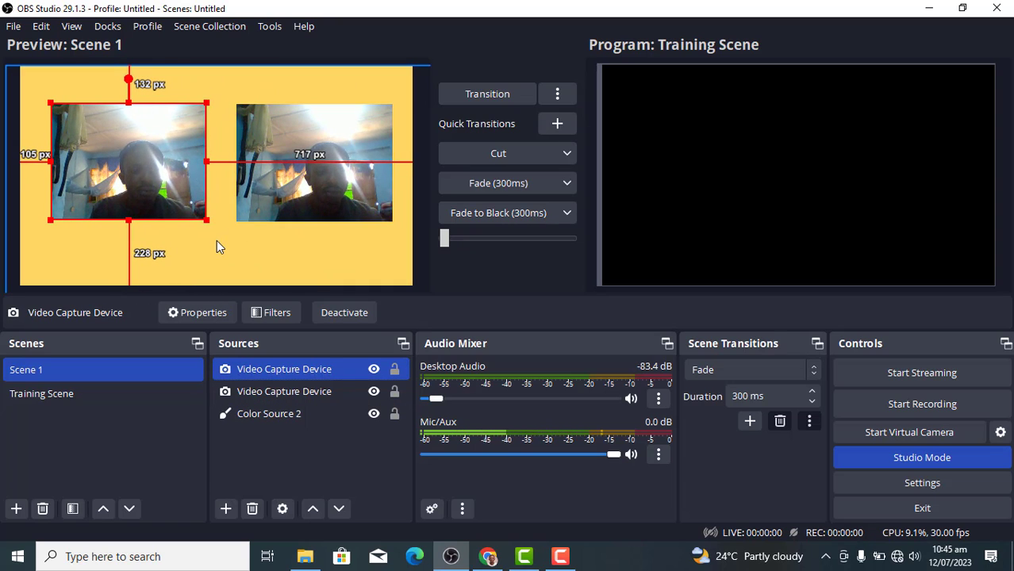
Step: Shift both webcam feeds slightly left, to about 79 px from the canvas's left edge and 90 px from its right edge
{"action": "left_click", "coordinate": [217, 240]}
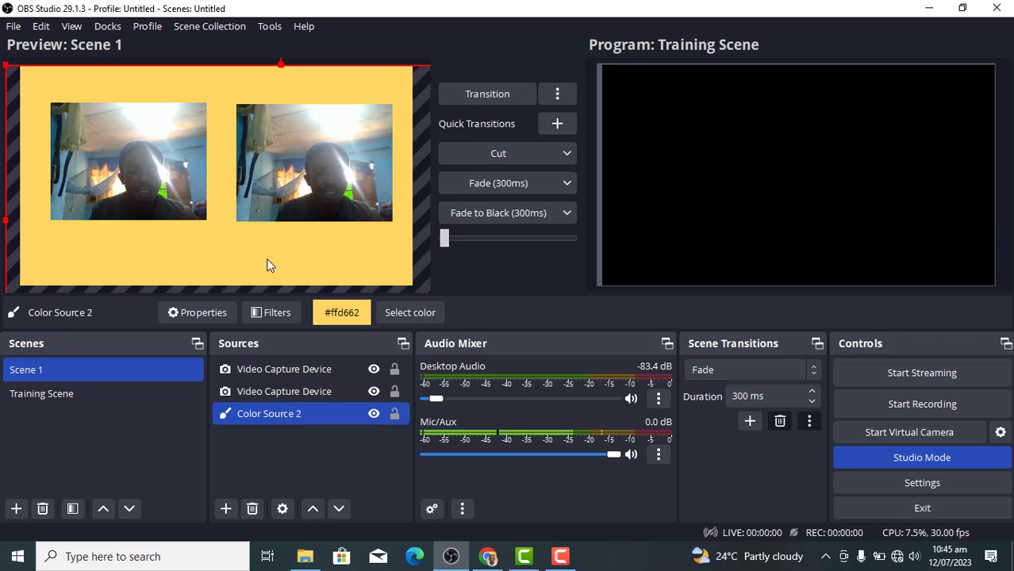
{"action": "left_click", "coordinate": [301, 171]}
{"action": "left_click_drag", "start_coordinate": [173, 167], "coordinate": [165, 173]}
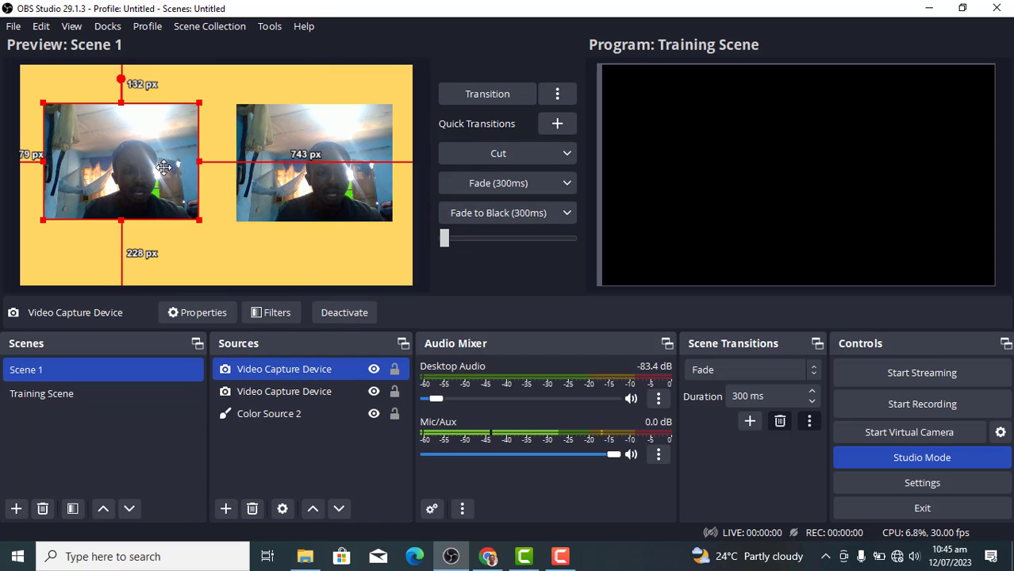
{"action": "left_click_drag", "start_coordinate": [280, 187], "coordinate": [274, 189]}
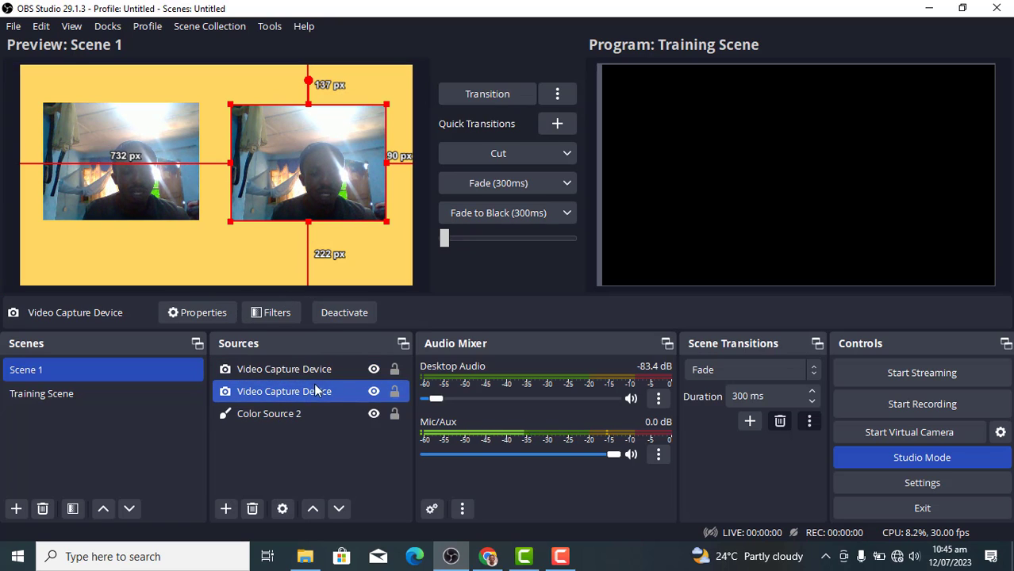
Step: Change the background color source's color to the basic blue #0055ff
{"action": "left_click", "coordinate": [309, 413], "text": "ctrl"}
{"action": "double_click", "coordinate": [308, 414]}
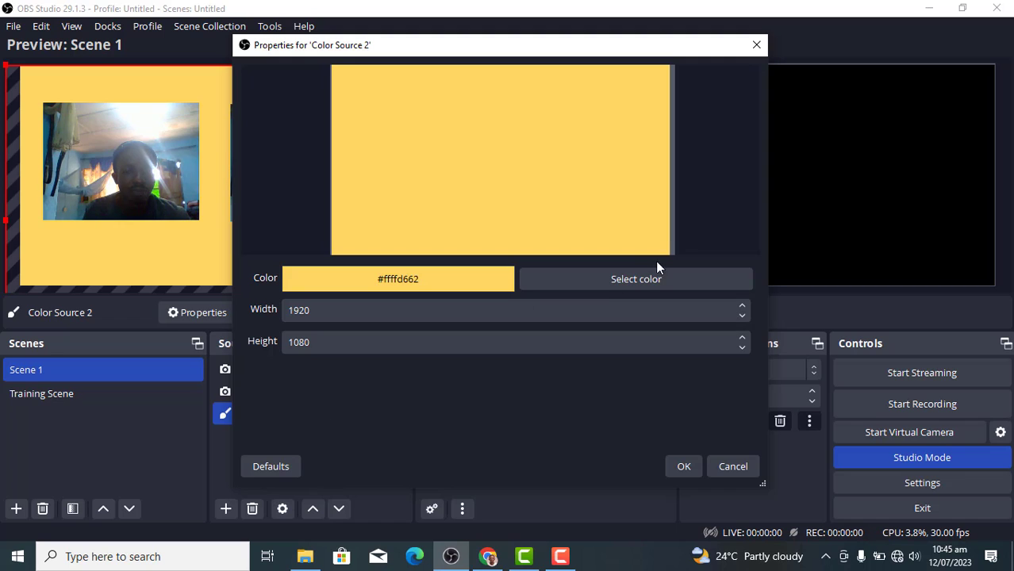
{"action": "left_click", "coordinate": [602, 285]}
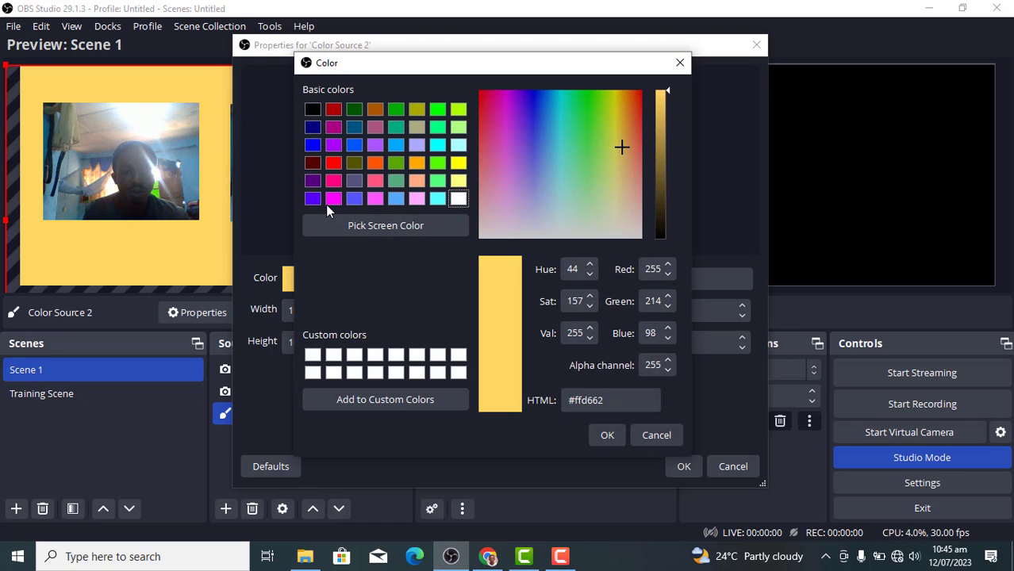
{"action": "left_click", "coordinate": [315, 198]}
{"action": "left_click", "coordinate": [309, 145]}
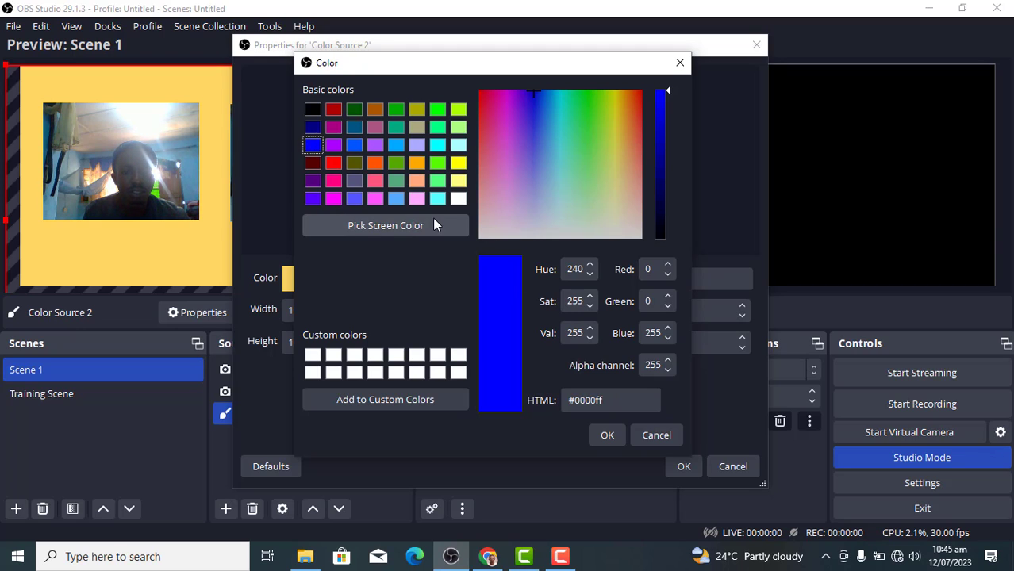
{"action": "left_click", "coordinate": [358, 144]}
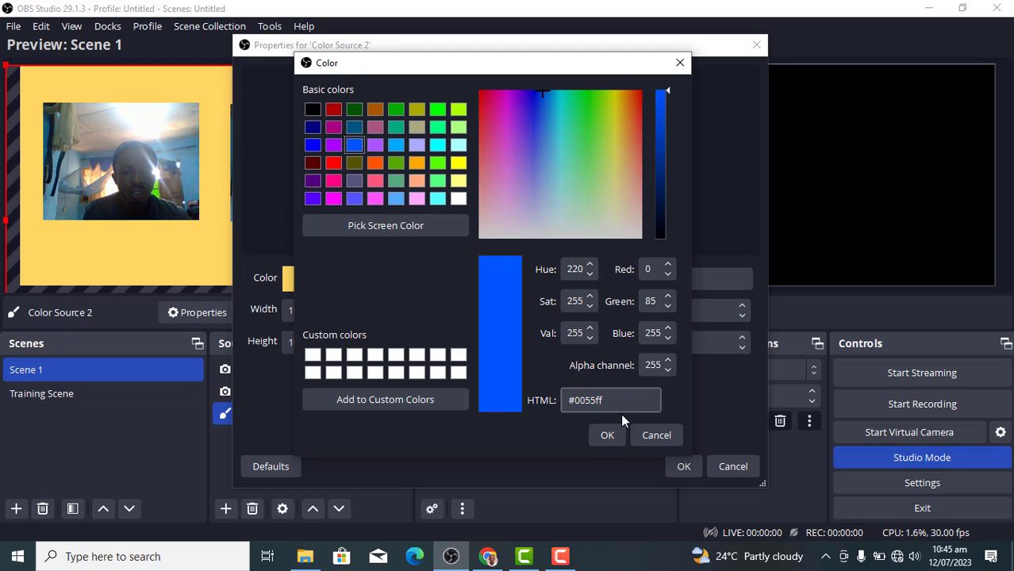
{"action": "left_click", "coordinate": [611, 435]}
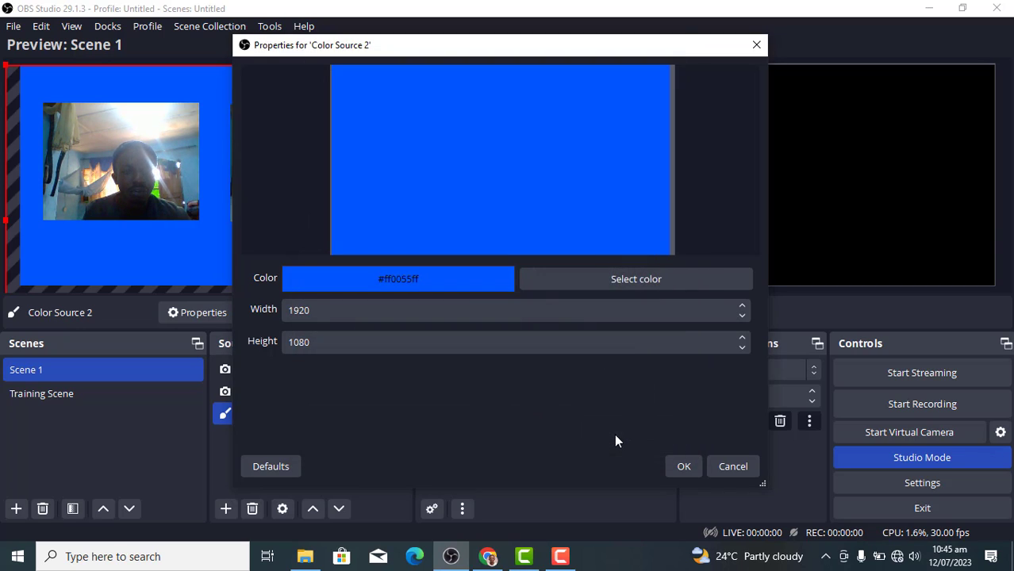
{"action": "left_click", "coordinate": [682, 468]}
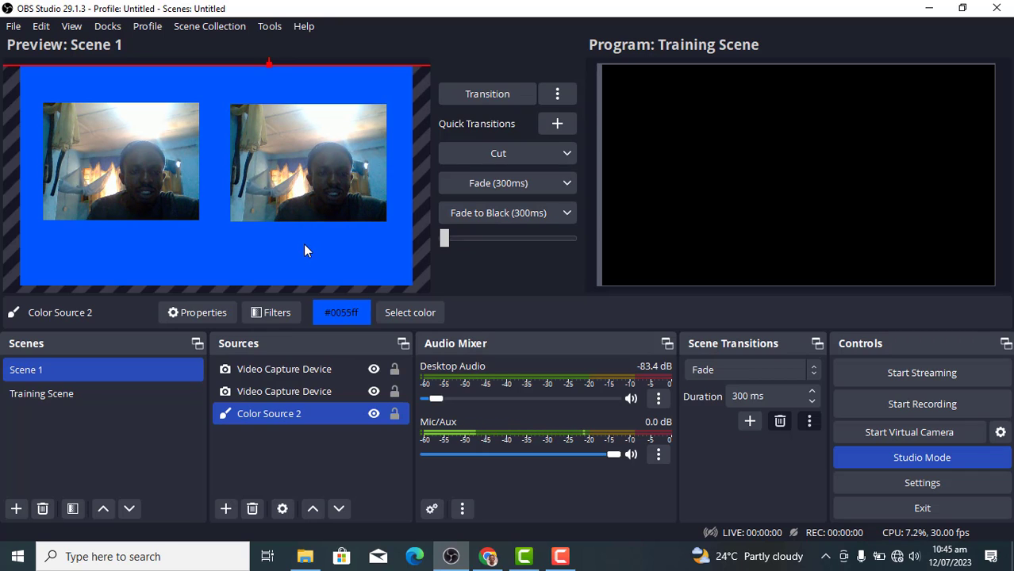
Step: Shrink both webcam feeds to matching sizes and line them up, with the right one about 182 px from the right edge and 145 px from the top
{"action": "left_click_drag", "start_coordinate": [320, 214], "coordinate": [309, 214]}
{"action": "left_click_drag", "start_coordinate": [376, 226], "coordinate": [350, 203]}
{"action": "mouse_move", "coordinate": [174, 208]}
{"action": "left_mouse_down"}
{"action": "mouse_move", "coordinate": [194, 211]}
{"action": "mouse_move", "coordinate": [148, 192]}
{"action": "mouse_move", "coordinate": [161, 195]}
{"action": "left_mouse_up"}
{"action": "left_click_drag", "start_coordinate": [270, 190], "coordinate": [273, 192]}
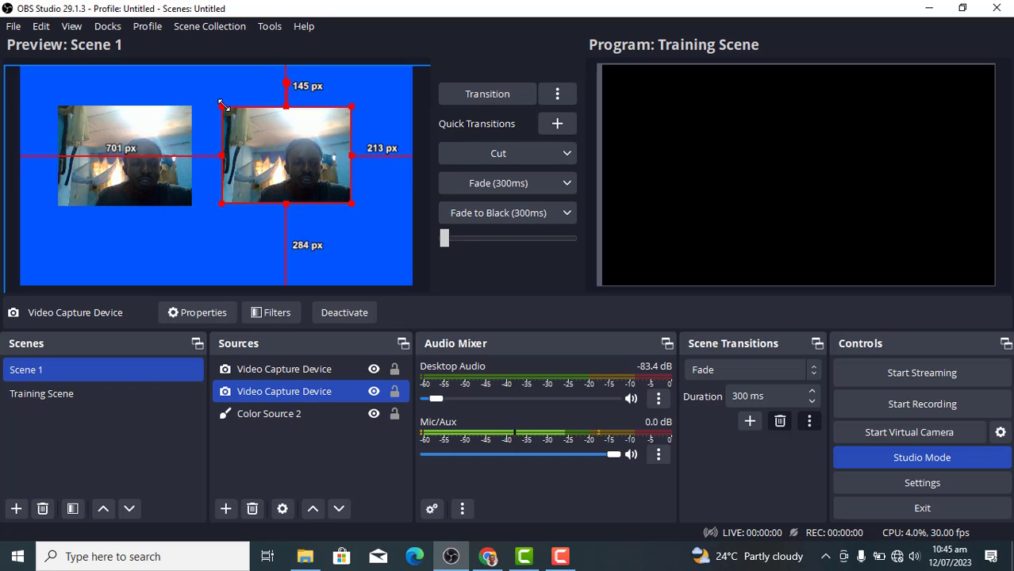
{"action": "left_click_drag", "start_coordinate": [223, 106], "coordinate": [220, 101]}
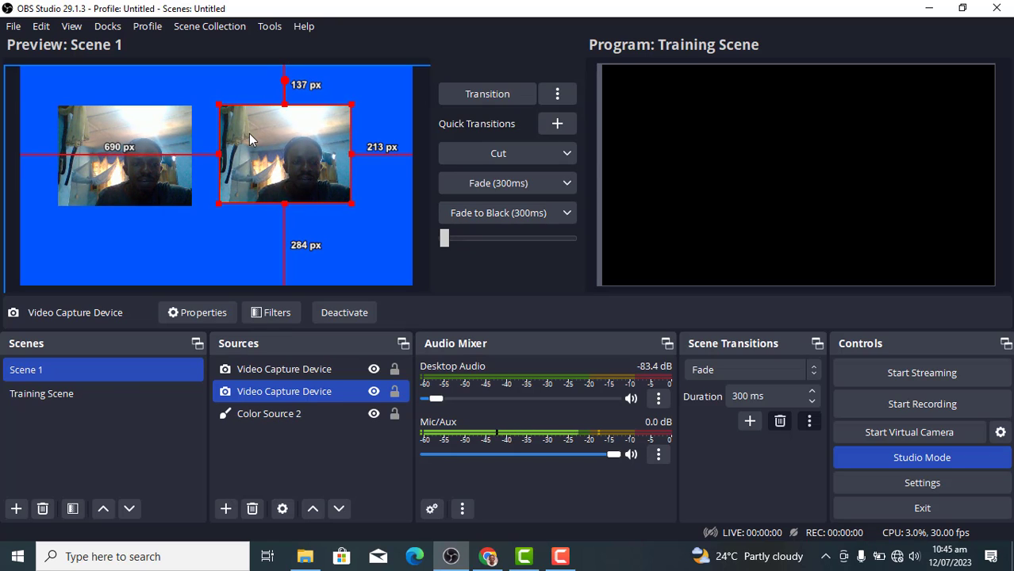
{"action": "left_click_drag", "start_coordinate": [249, 133], "coordinate": [250, 137]}
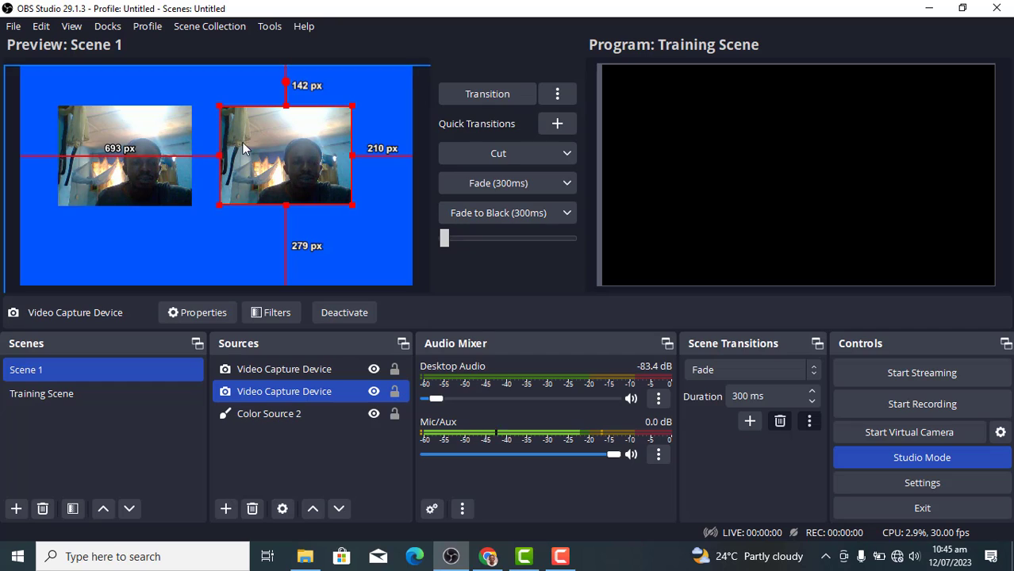
{"action": "left_click_drag", "start_coordinate": [286, 162], "coordinate": [271, 179]}
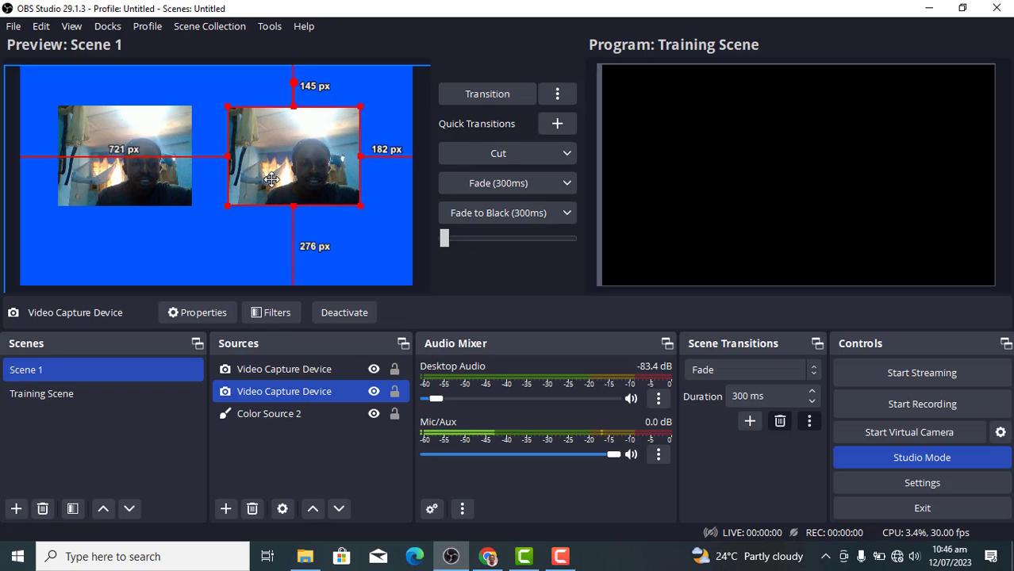
{"action": "left_click", "coordinate": [229, 259]}
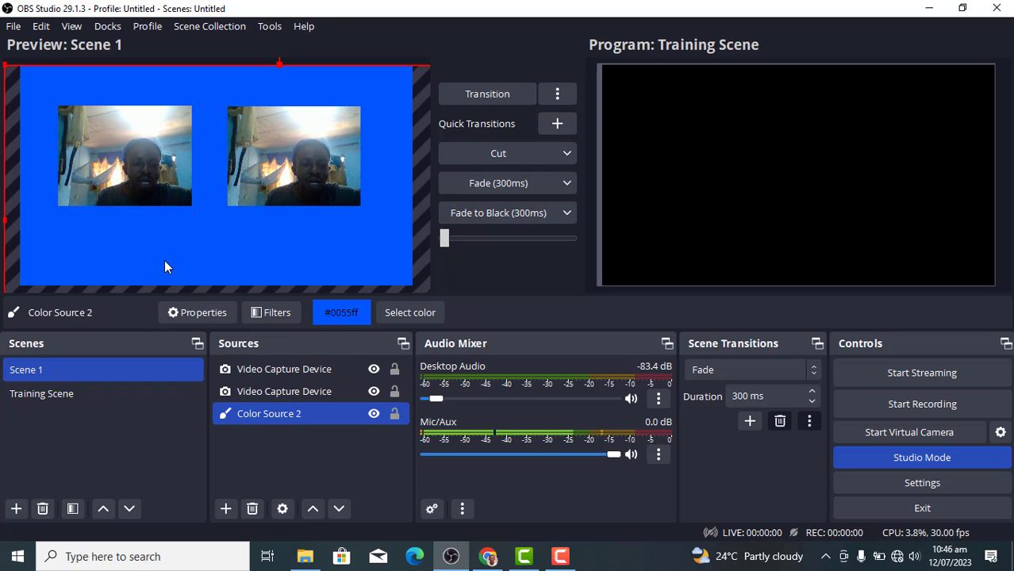
Step: Add a new color source to the scene with the default light grey #d1d1d1 at 1920 by 1080
{"action": "left_click", "coordinate": [225, 509]}
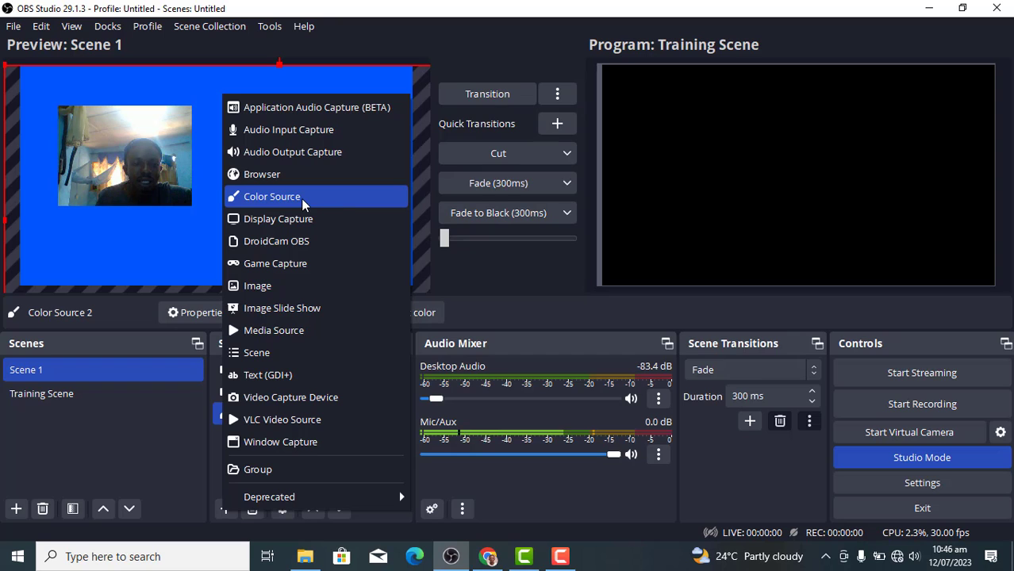
{"action": "left_click", "coordinate": [333, 198]}
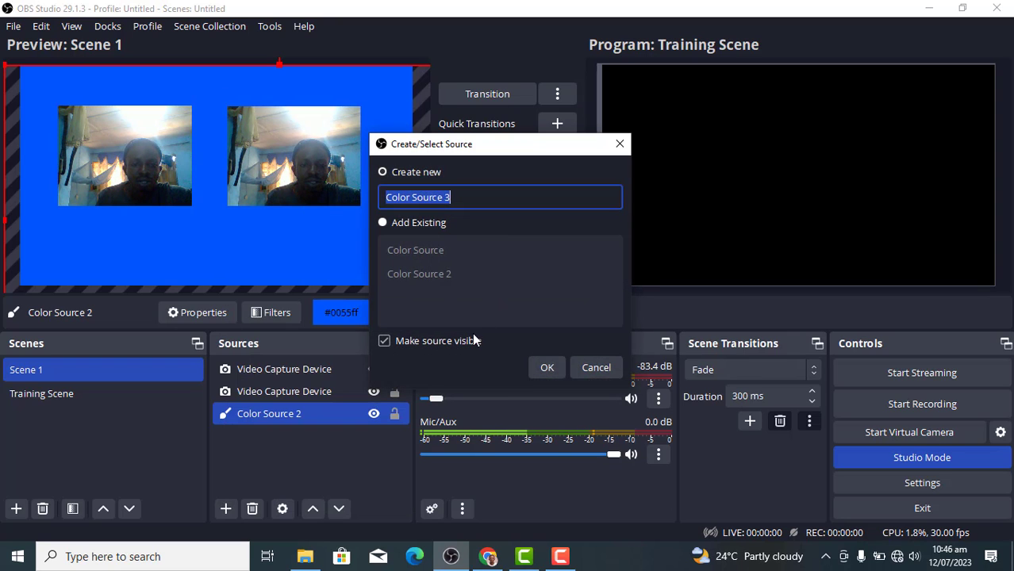
{"action": "left_click", "coordinate": [545, 368]}
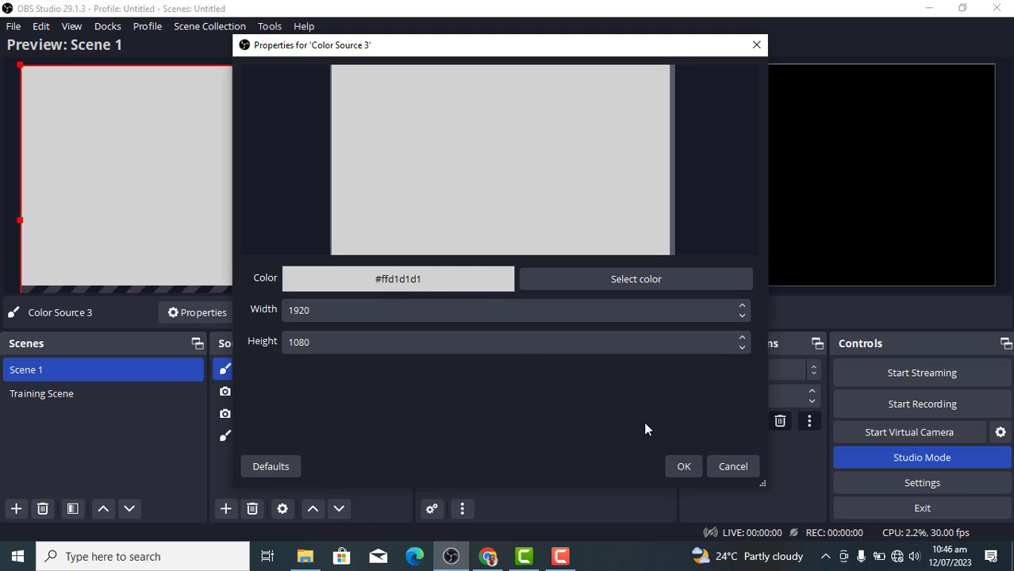
{"action": "left_click", "coordinate": [682, 466]}
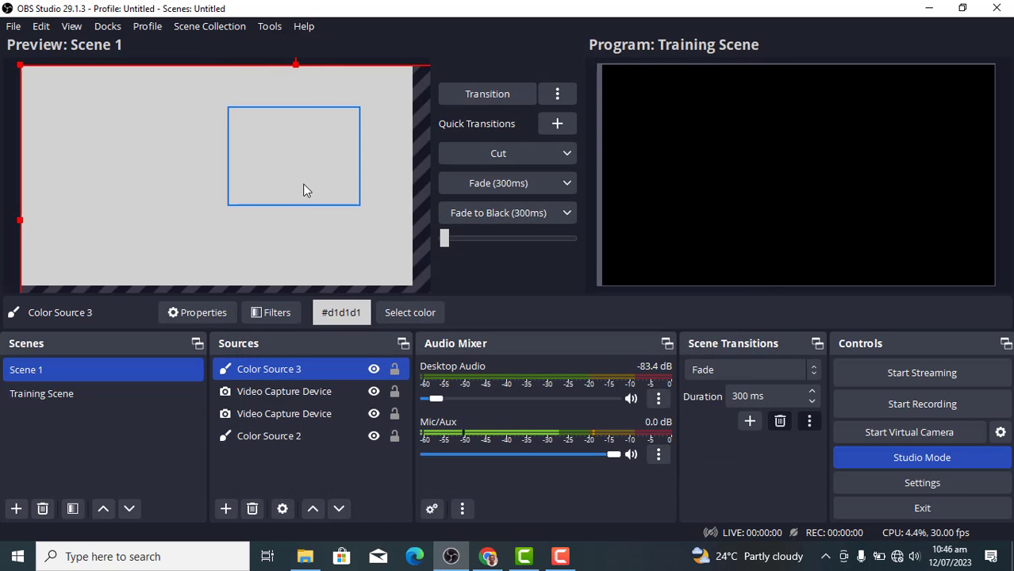
Step: Shrink the grey rectangle to about 97 px from the canvas's left edge, 247 px from its right and 269 px from its top
{"action": "left_click_drag", "start_coordinate": [302, 190], "coordinate": [330, 211]}
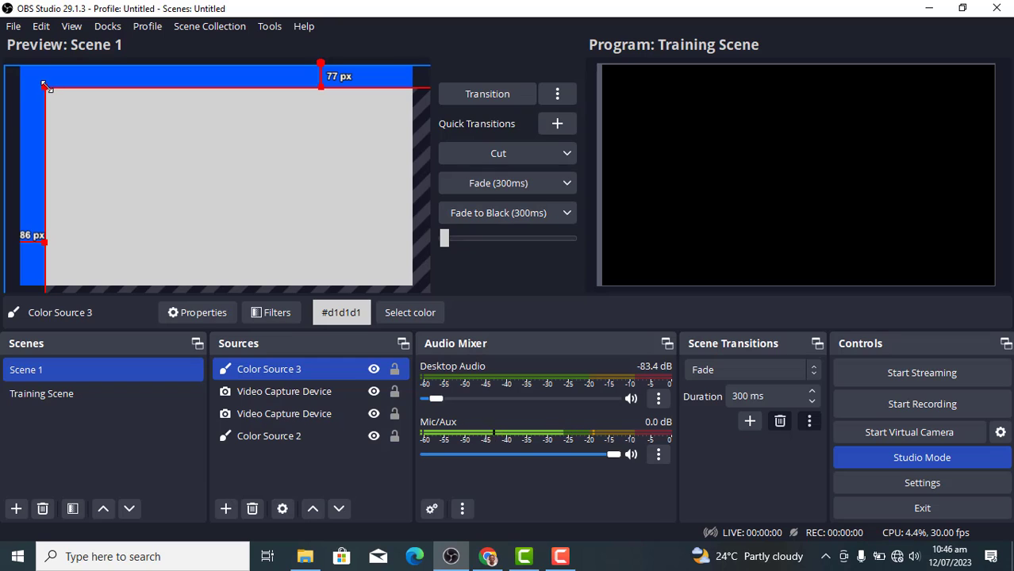
{"action": "left_click_drag", "start_coordinate": [47, 86], "coordinate": [71, 156]}
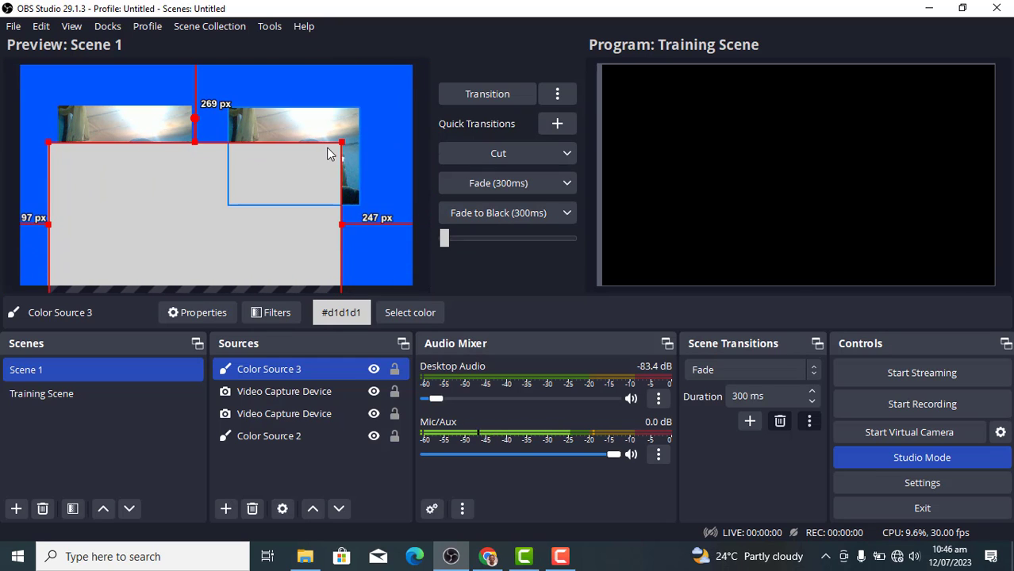
{"action": "left_click_drag", "start_coordinate": [342, 142], "coordinate": [134, 292]}
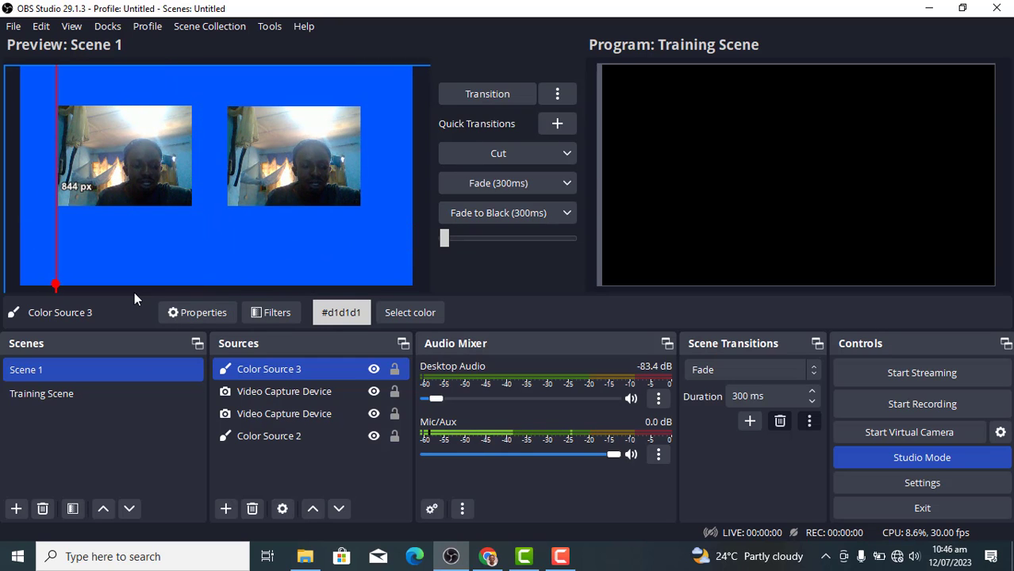
{"action": "key", "text": "ctrl+z"}
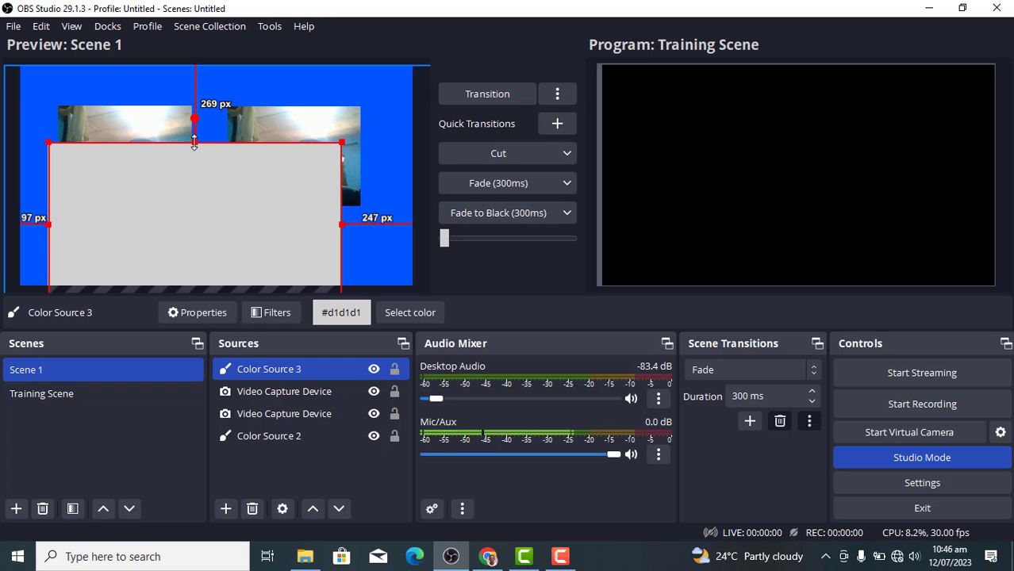
Step: Reshape the grey rectangle and move it above both webcam feeds as a wide strip, about 669 px above the canvas's bottom edge
{"action": "left_click_drag", "start_coordinate": [199, 153], "coordinate": [196, 192]}
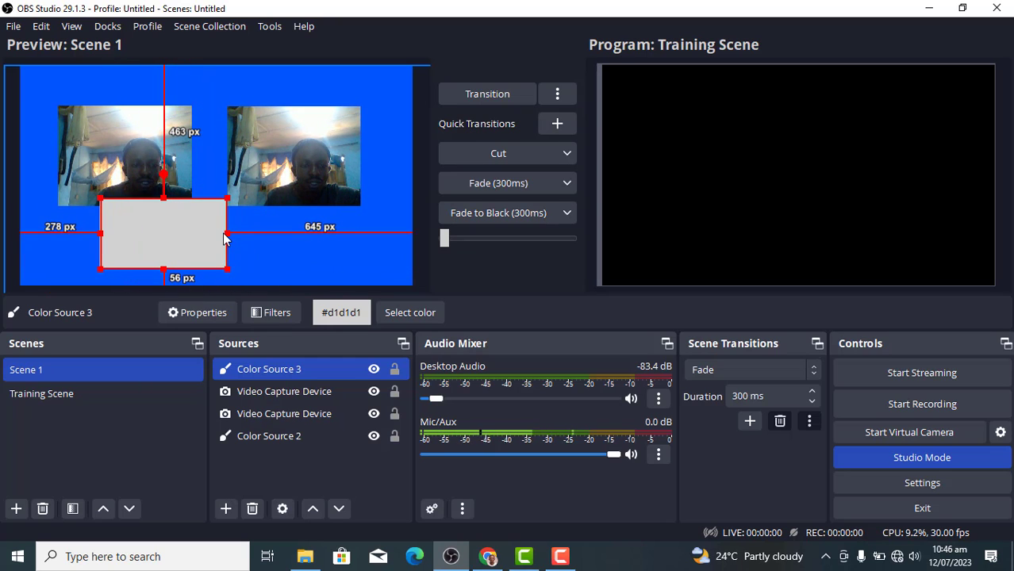
{"action": "left_click_drag", "start_coordinate": [226, 235], "coordinate": [399, 275]}
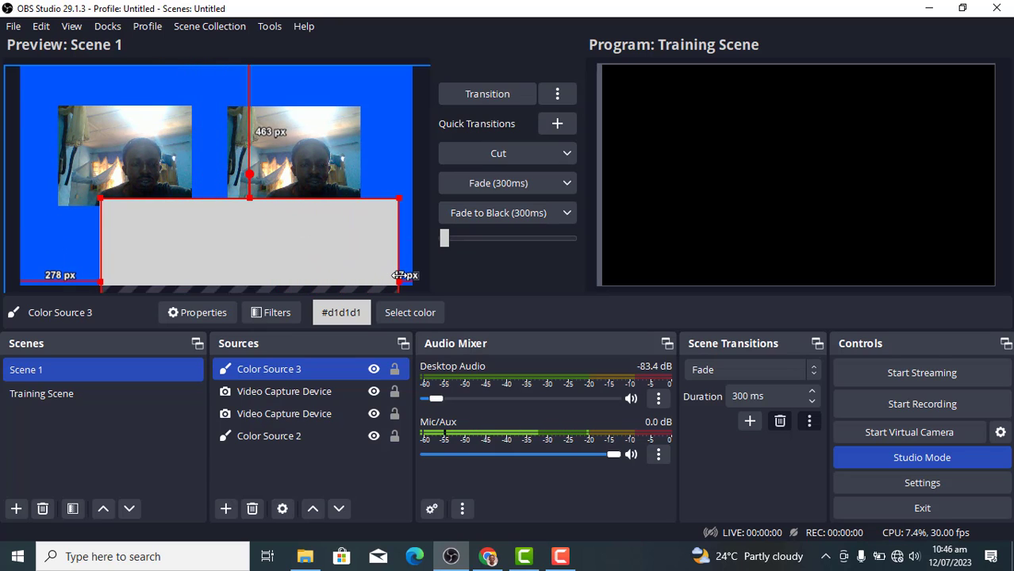
{"action": "left_click_drag", "start_coordinate": [301, 263], "coordinate": [256, 82]}
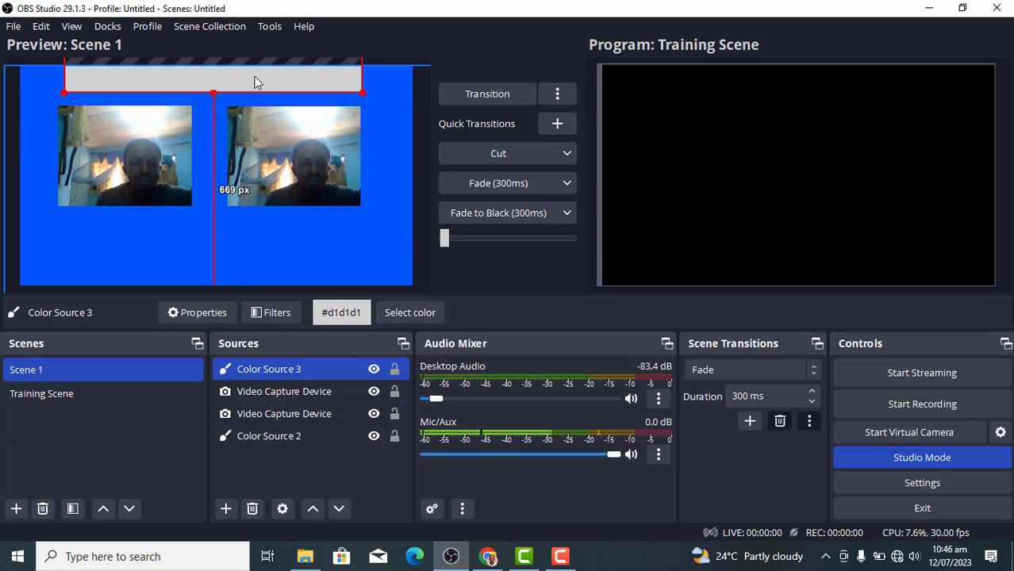
{"action": "left_click", "coordinate": [288, 277]}
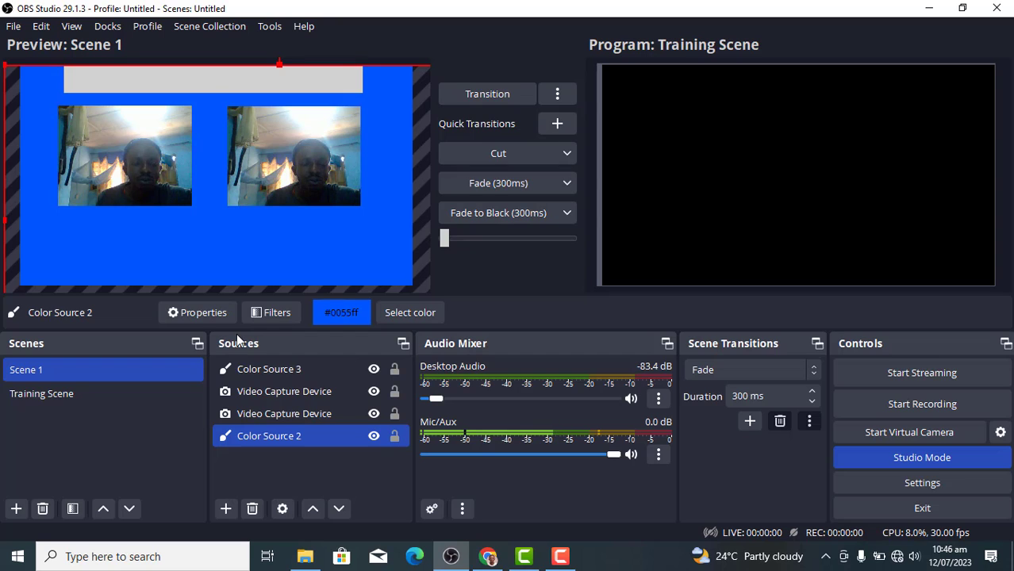
Step: Add a new Text (GDI+) source named WELCOME TO OBS VIDEO SOFTWARE
{"action": "left_click", "coordinate": [224, 510]}
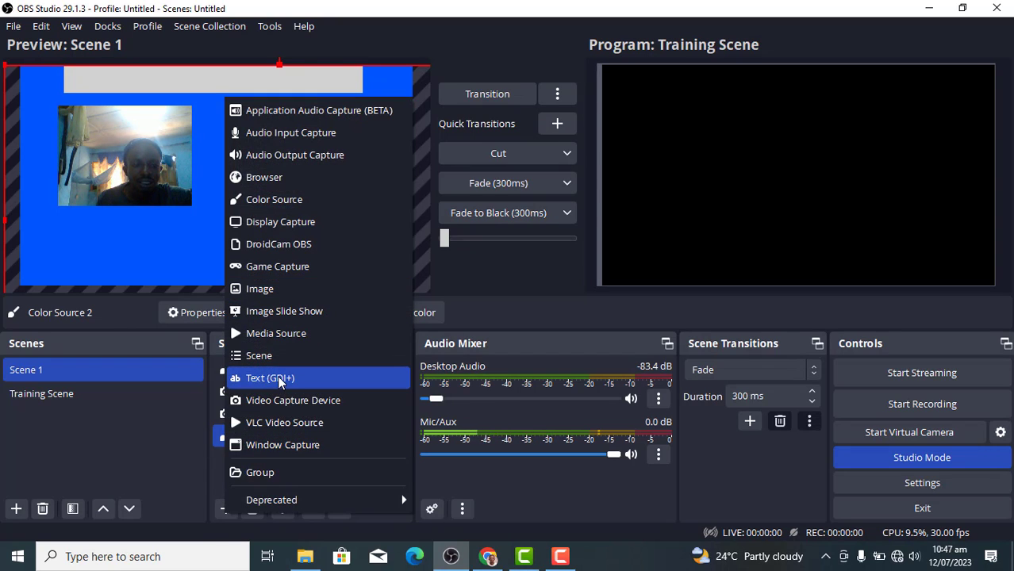
{"action": "left_click", "coordinate": [265, 377]}
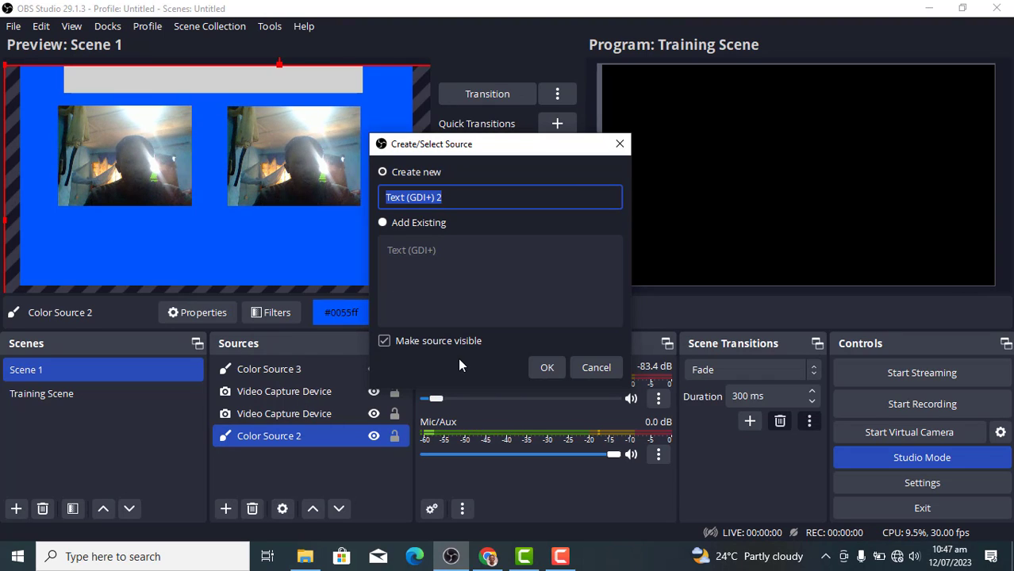
{"action": "key", "text": "BackSpace"}
{"action": "key", "text": "Tab"}
{"action": "key", "text": "Tab"}
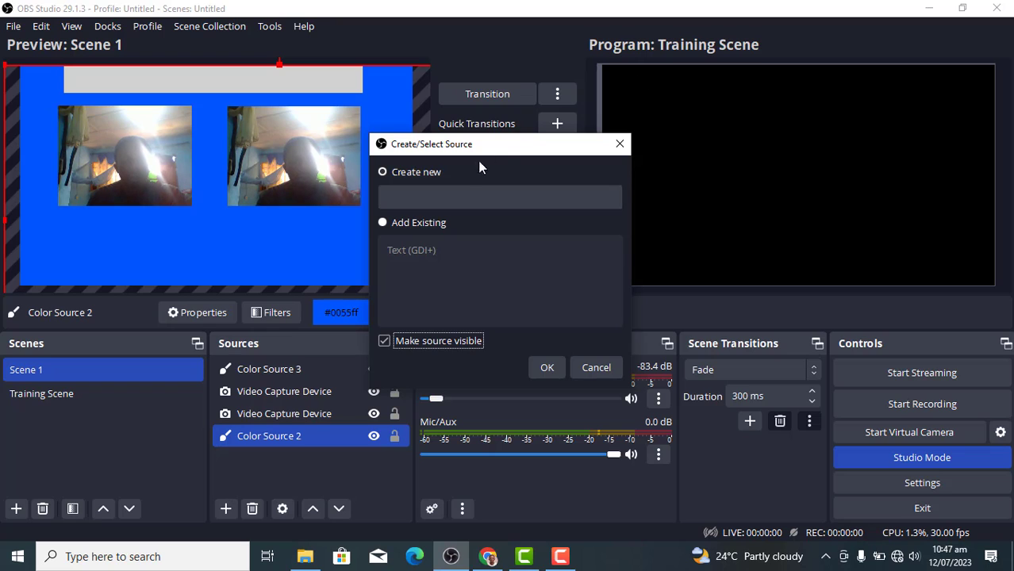
{"action": "left_click", "coordinate": [465, 198]}
{"action": "type", "text": "WE"}
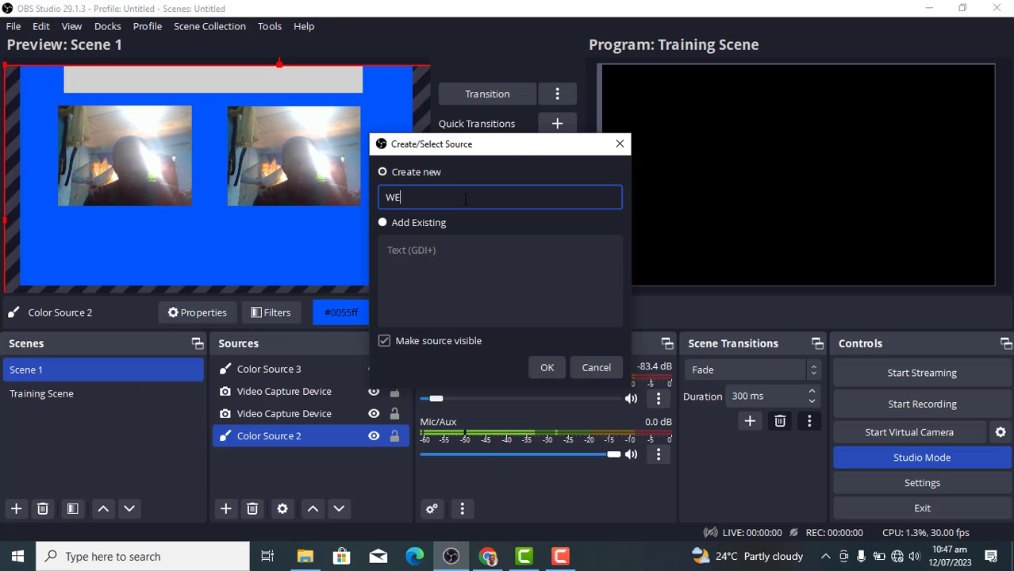
{"action": "type", "text": "LCOME TO"}
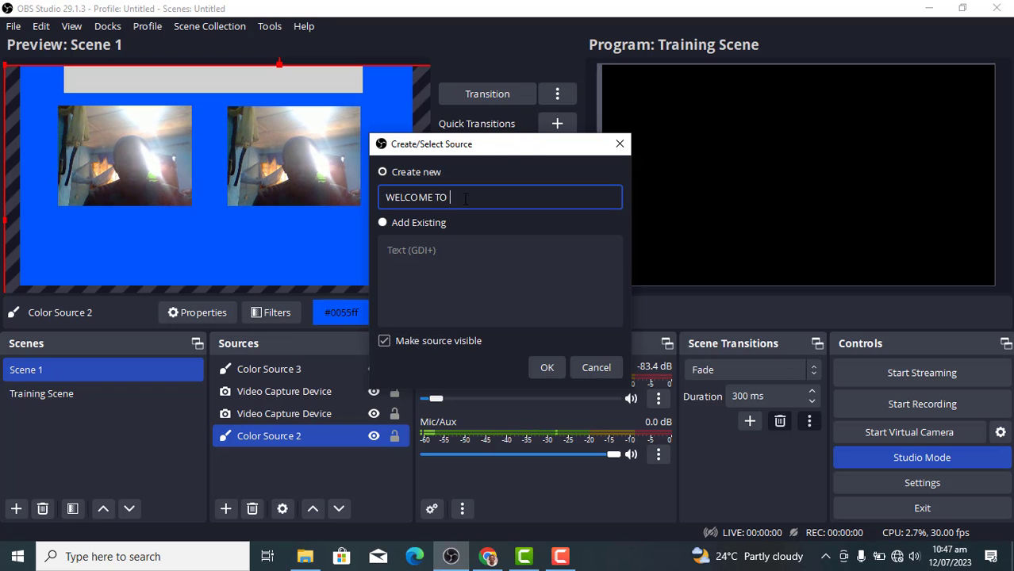
{"action": "type", "text": " OBS VIDEO "}
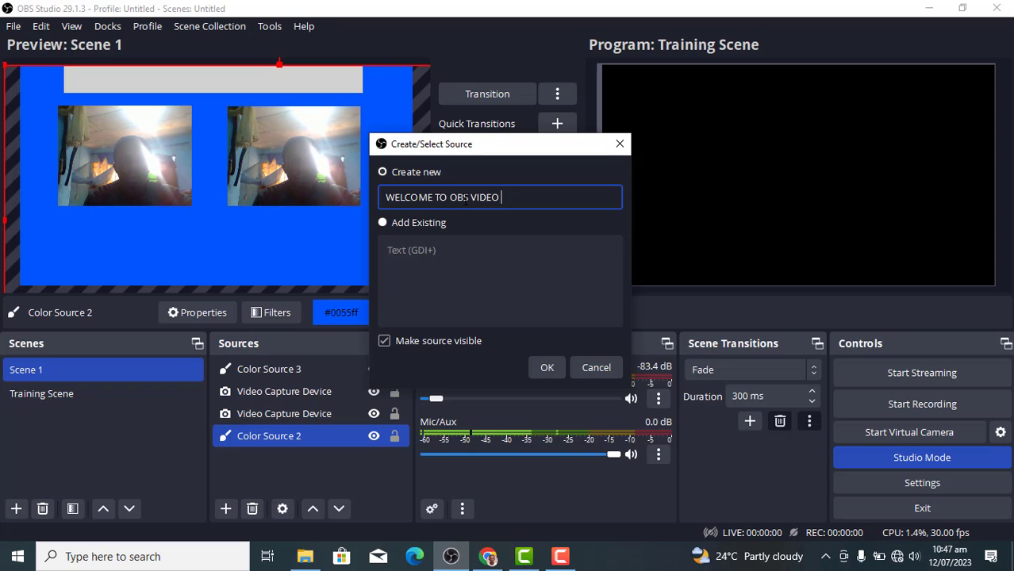
{"action": "type", "text": "SOFTWAR"}
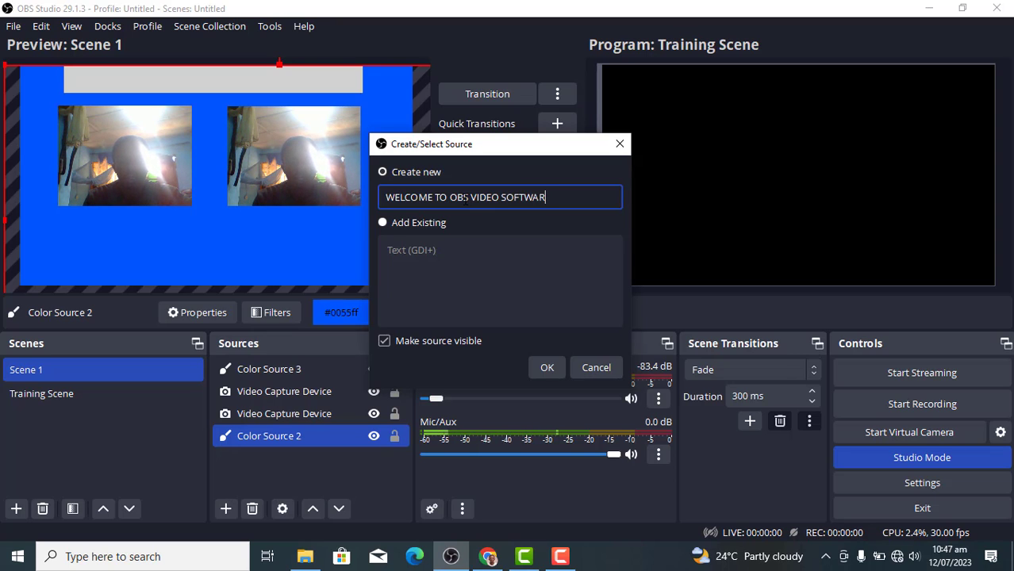
{"action": "type", "text": "E"}
{"action": "left_click", "coordinate": [546, 367]}
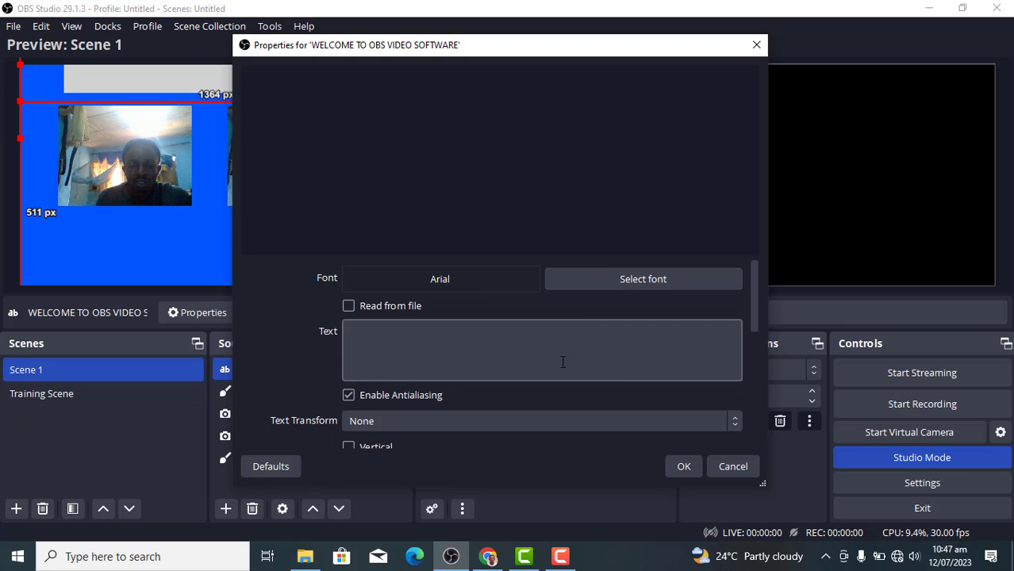
Step: Enter WELCOME TO OBS VIDEO SOFTWARE as the text source's displayed text
{"action": "left_click", "coordinate": [519, 354]}
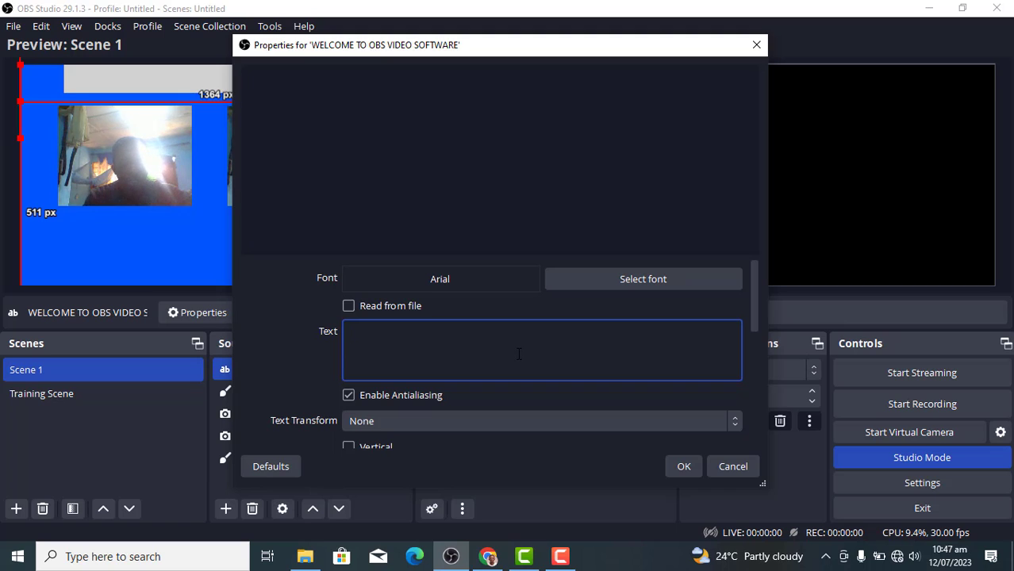
{"action": "type", "text": "WELCO"}
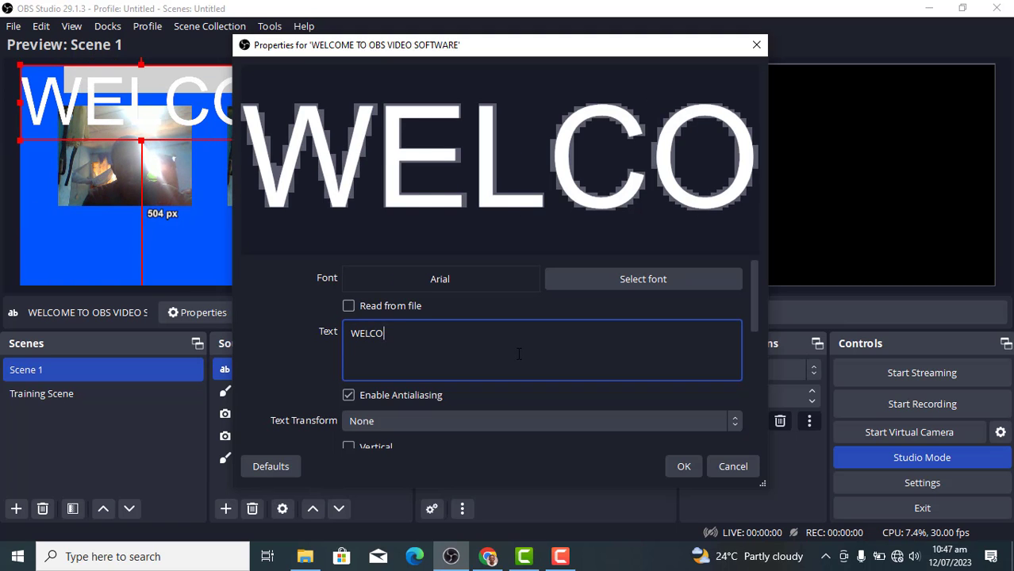
{"action": "type", "text": "ME TO OV"}
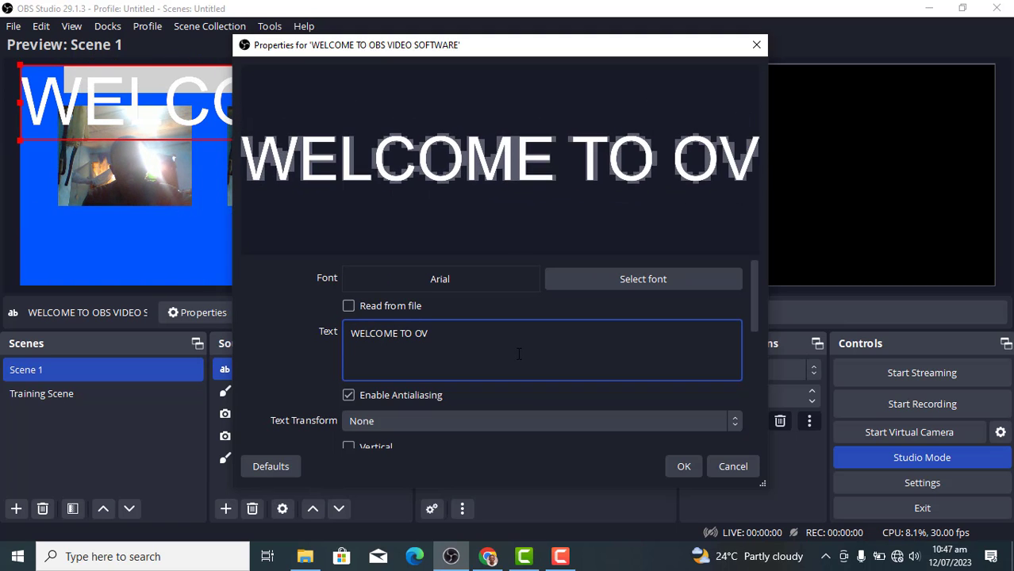
{"action": "key", "text": "BackSpace"}
{"action": "type", "text": "BS"}
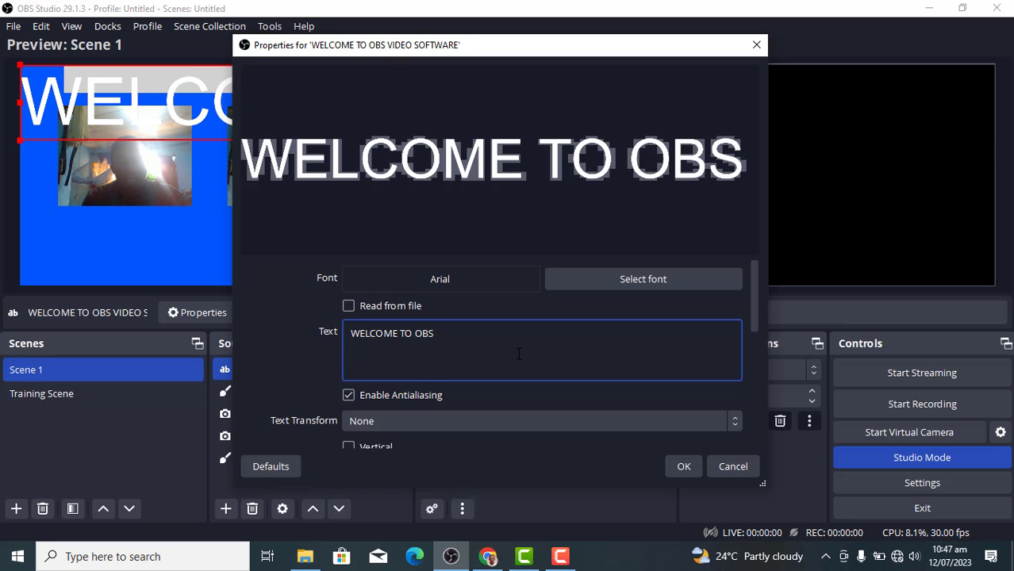
{"action": "type", "text": " VIDEO SO"}
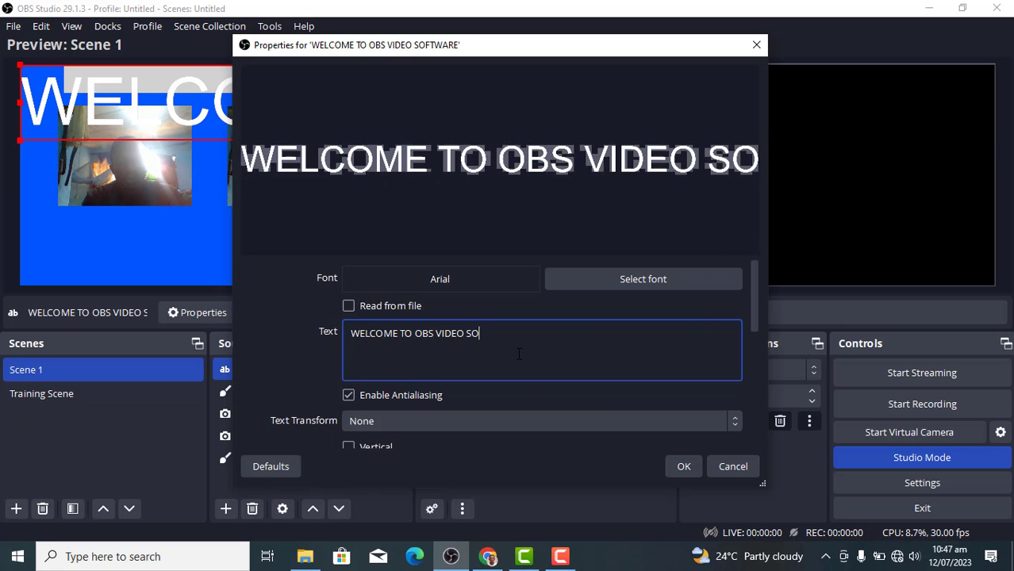
{"action": "type", "text": "FRW"}
{"action": "key", "text": "BackSpace"}
{"action": "key", "text": "BackSpace"}
{"action": "key", "text": "BackSpace"}
{"action": "type", "text": "FTE"}
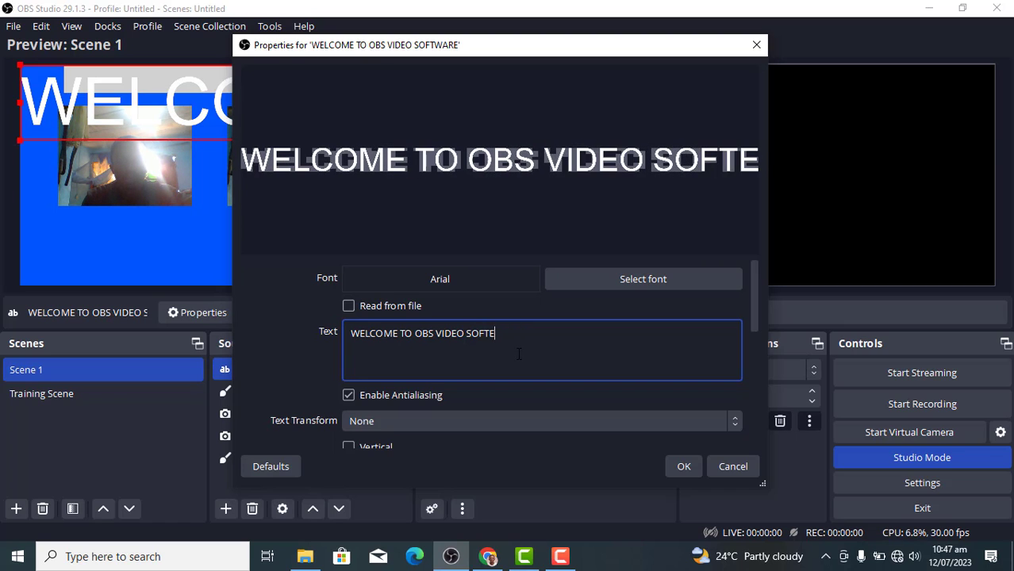
{"action": "key", "text": "BackSpace"}
{"action": "type", "text": "WARE"}
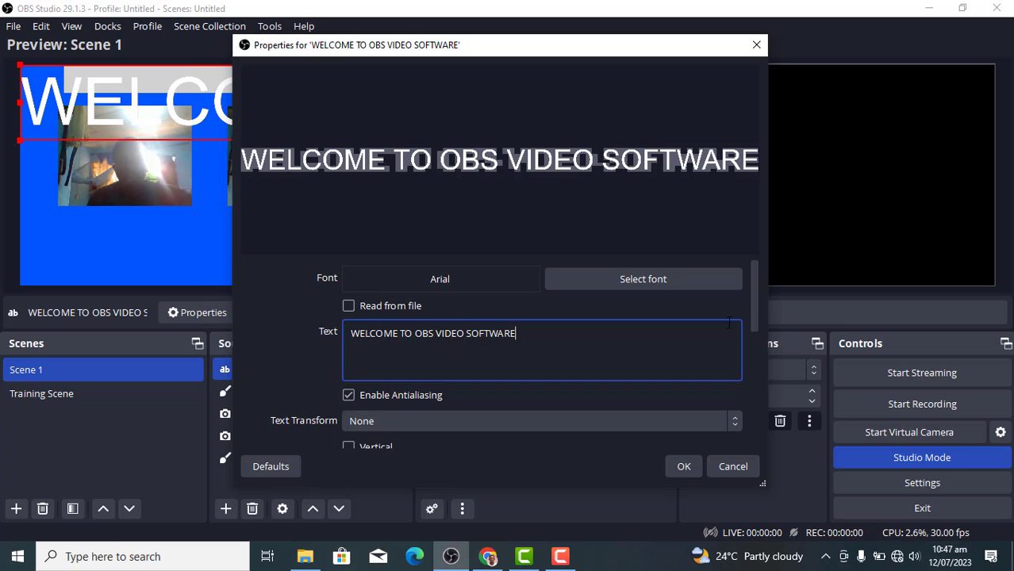
Step: Set the welcome text's font to Arial Bold, keep its opacity at 100%, and apply the text properties
{"action": "left_click", "coordinate": [497, 285]}
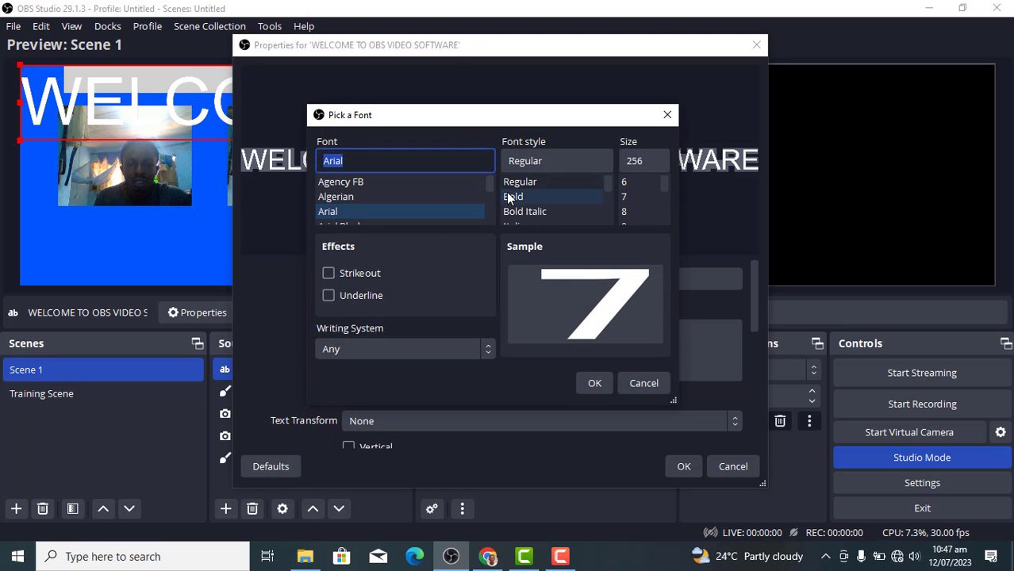
{"action": "left_click", "coordinate": [508, 198]}
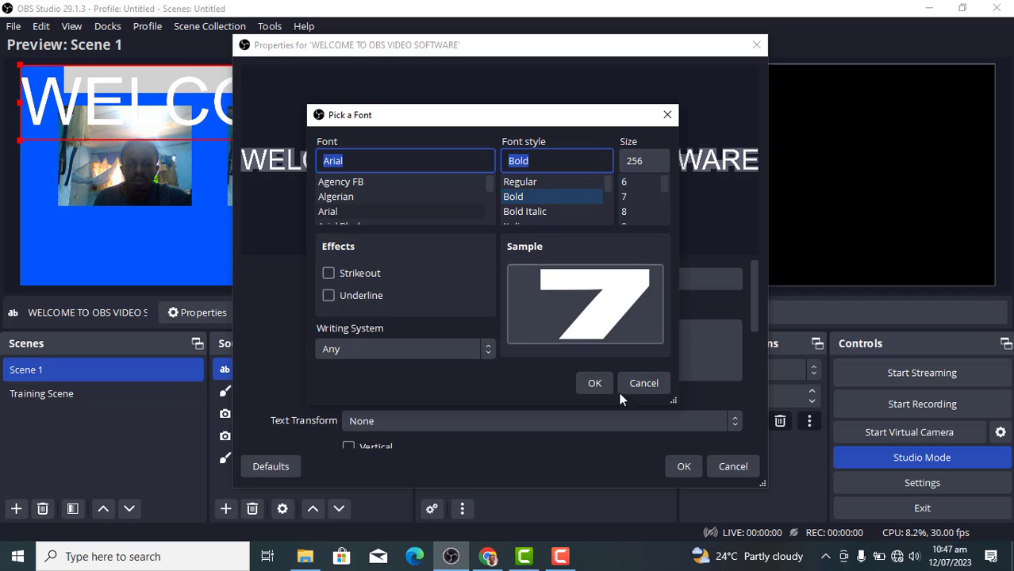
{"action": "left_click", "coordinate": [597, 382]}
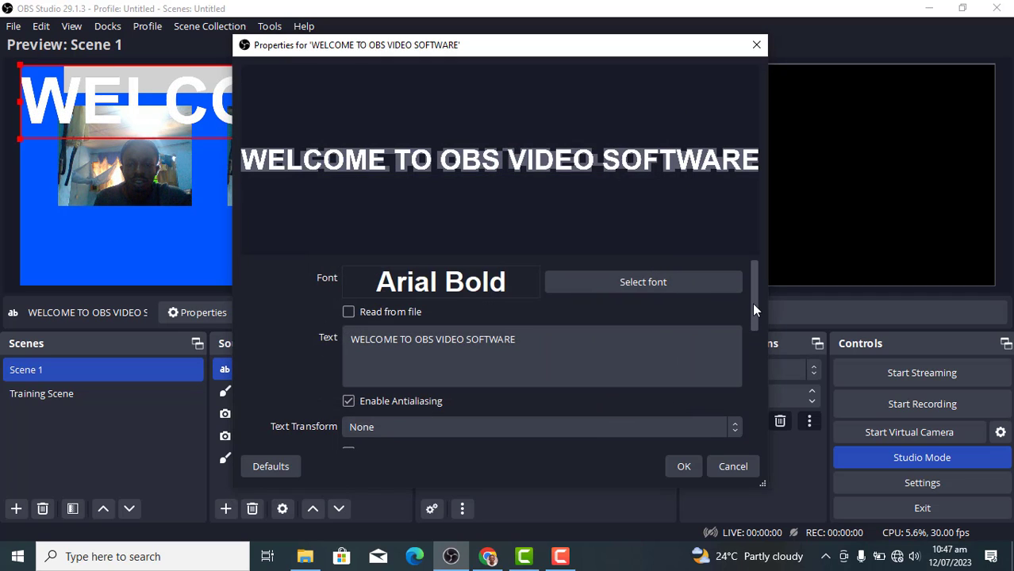
{"action": "left_click_drag", "start_coordinate": [752, 309], "coordinate": [747, 366]}
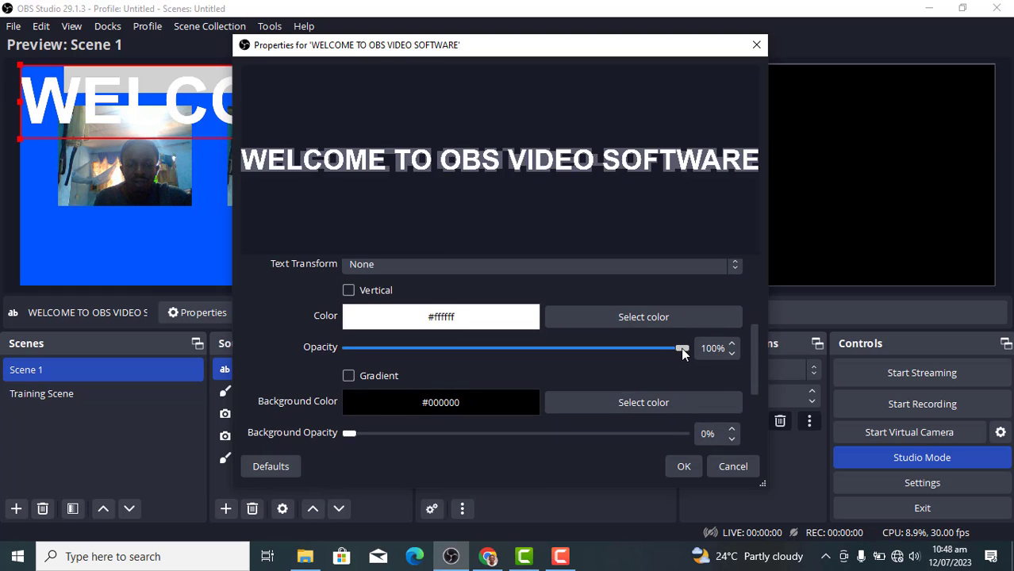
{"action": "mouse_move", "coordinate": [681, 349]}
{"action": "left_mouse_down"}
{"action": "mouse_move", "coordinate": [462, 362]}
{"action": "mouse_move", "coordinate": [700, 347]}
{"action": "left_mouse_up"}
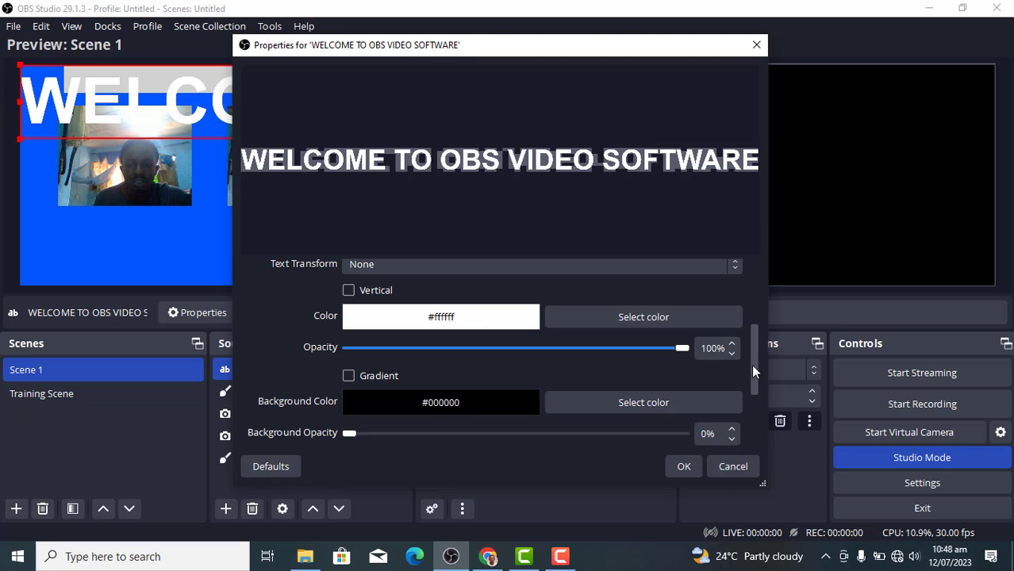
{"action": "left_click_drag", "start_coordinate": [757, 366], "coordinate": [758, 409]}
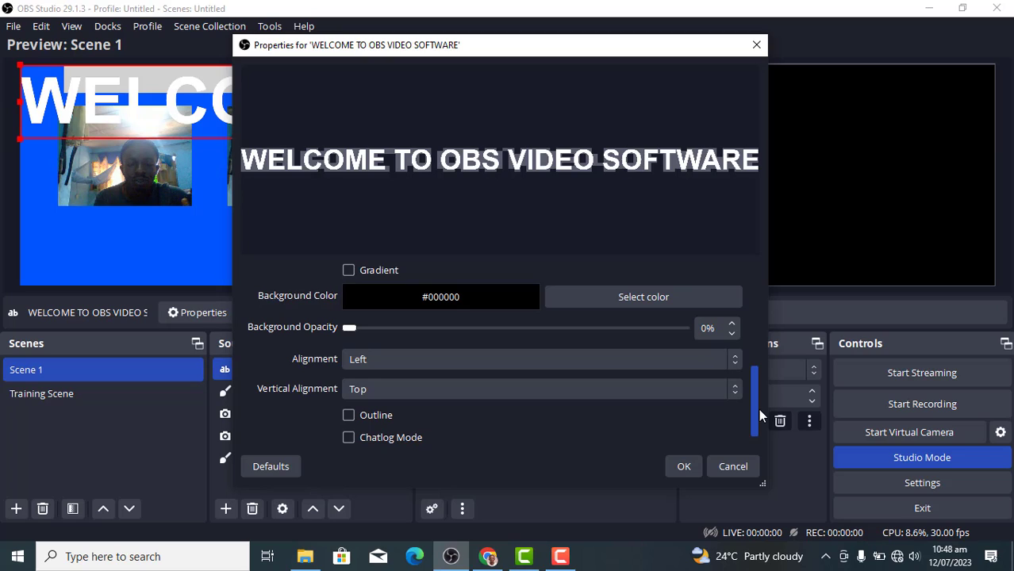
{"action": "left_click_drag", "start_coordinate": [758, 409], "coordinate": [757, 430]}
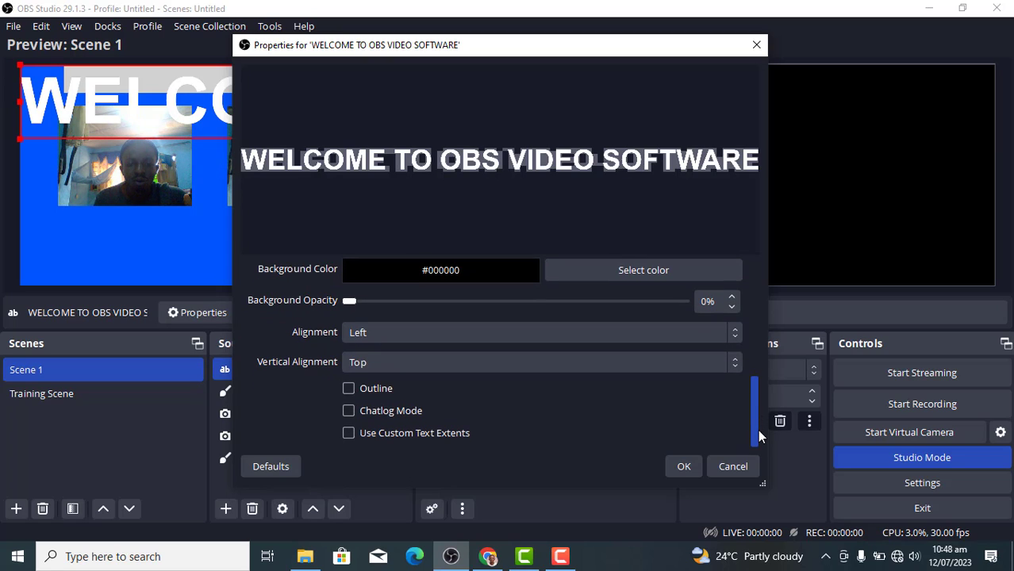
{"action": "left_click", "coordinate": [680, 466]}
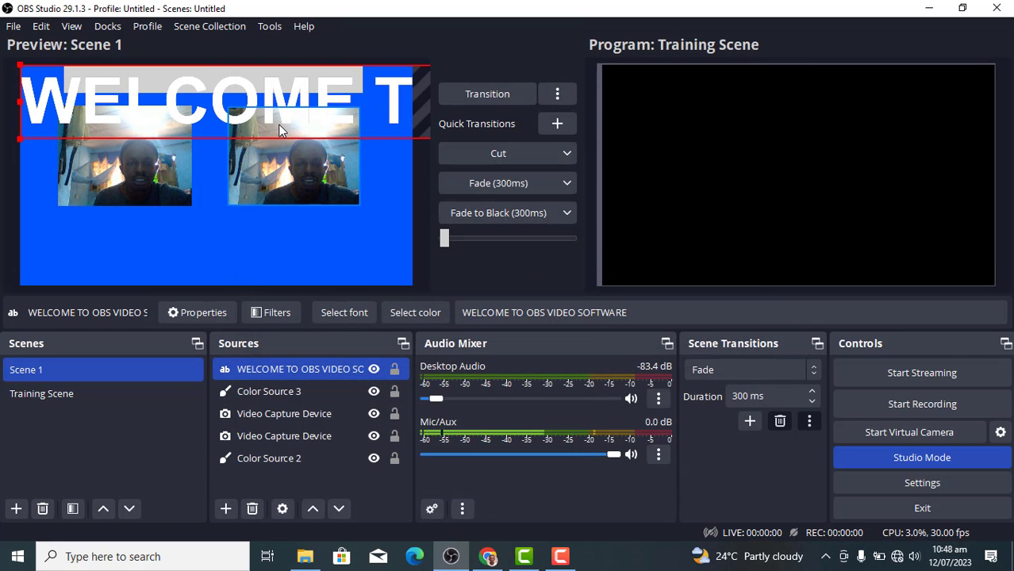
Step: Scale down the oversized welcome text and shift it sideways across the webcam feeds, about 178 px below the canvas's top edge
{"action": "mouse_move", "coordinate": [278, 124]}
{"action": "left_mouse_down"}
{"action": "mouse_move", "coordinate": [219, 96]}
{"action": "mouse_move", "coordinate": [224, 117]}
{"action": "mouse_move", "coordinate": [282, 116]}
{"action": "mouse_move", "coordinate": [282, 130]}
{"action": "left_mouse_up"}
{"action": "left_click", "coordinate": [49, 115]}
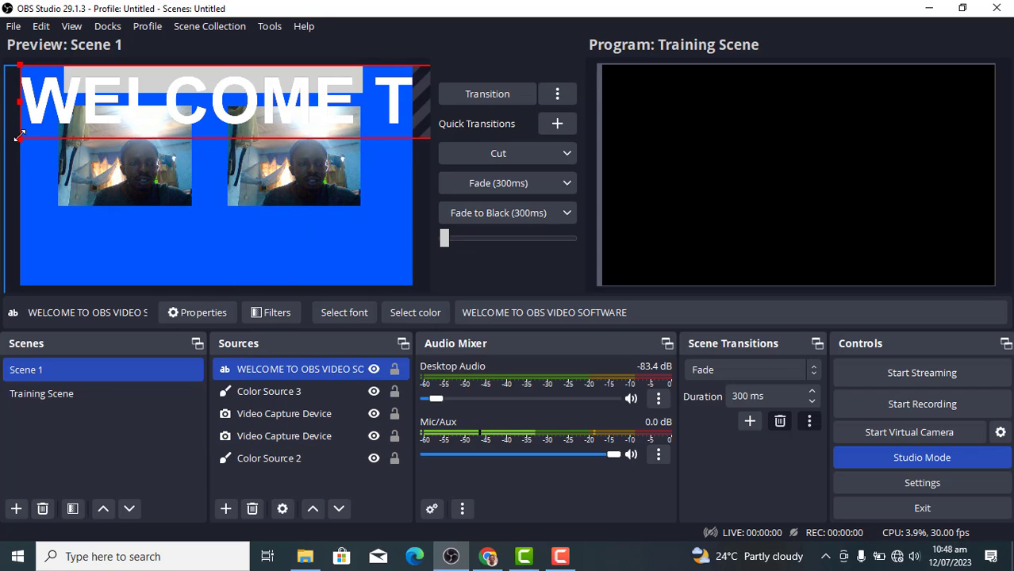
{"action": "left_click_drag", "start_coordinate": [20, 136], "coordinate": [296, 121]}
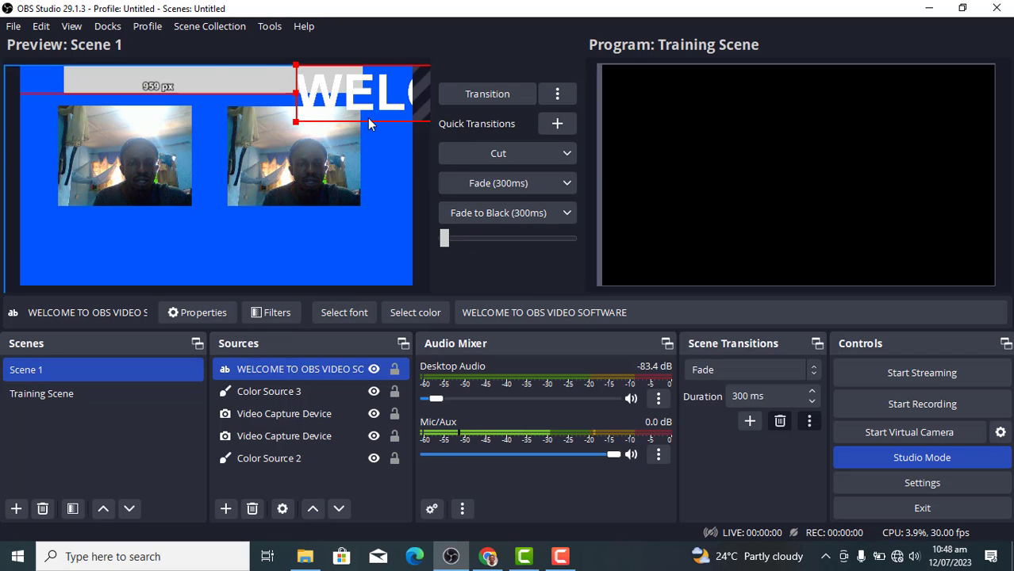
{"action": "left_click_drag", "start_coordinate": [367, 118], "coordinate": [2, 169]}
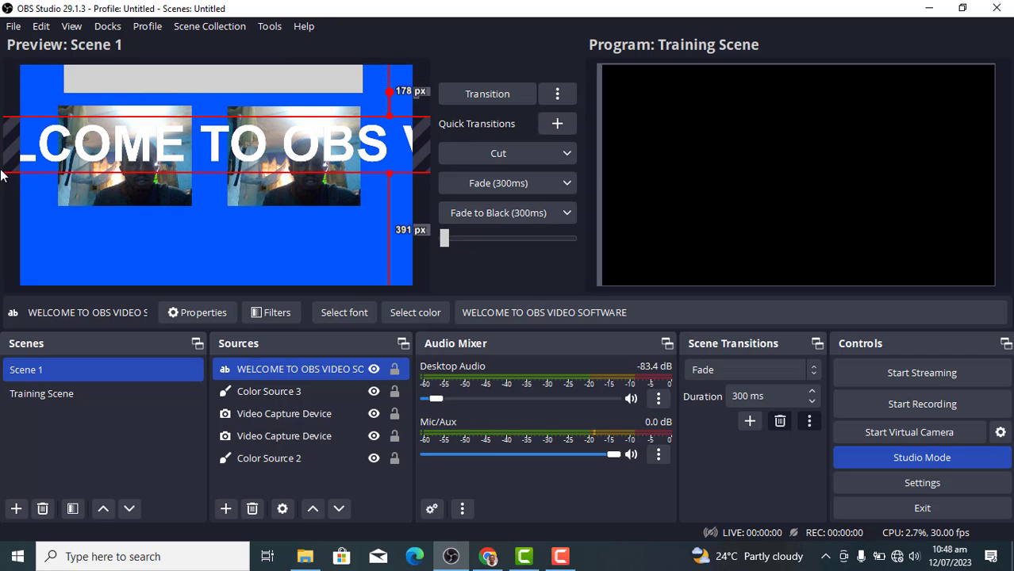
Step: Review the welcome text source's properties down to its background, alignment and outline options
{"action": "double_click", "coordinate": [276, 369]}
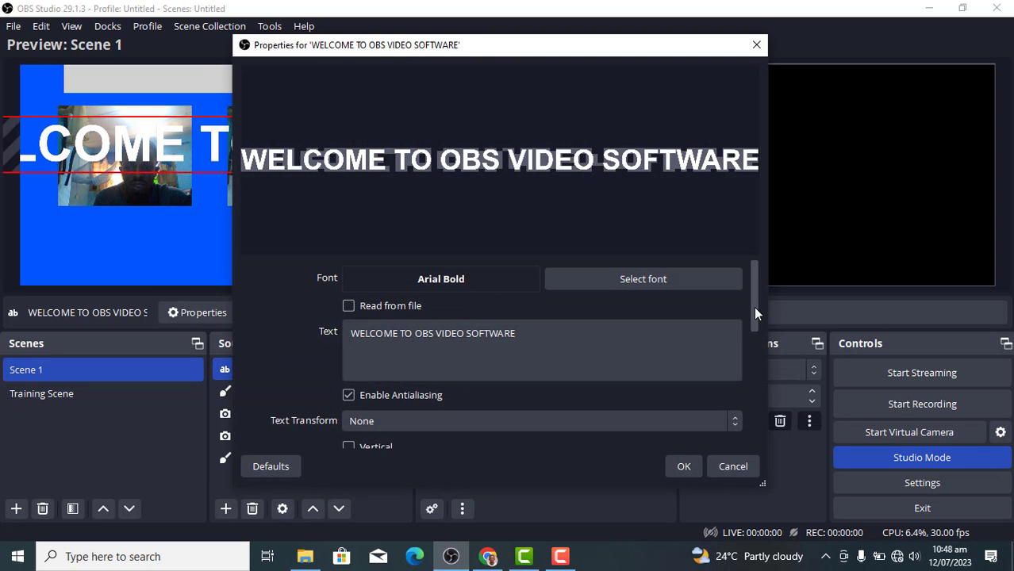
{"action": "left_click_drag", "start_coordinate": [755, 313], "coordinate": [760, 446]}
{"action": "left_click", "coordinate": [684, 466]}
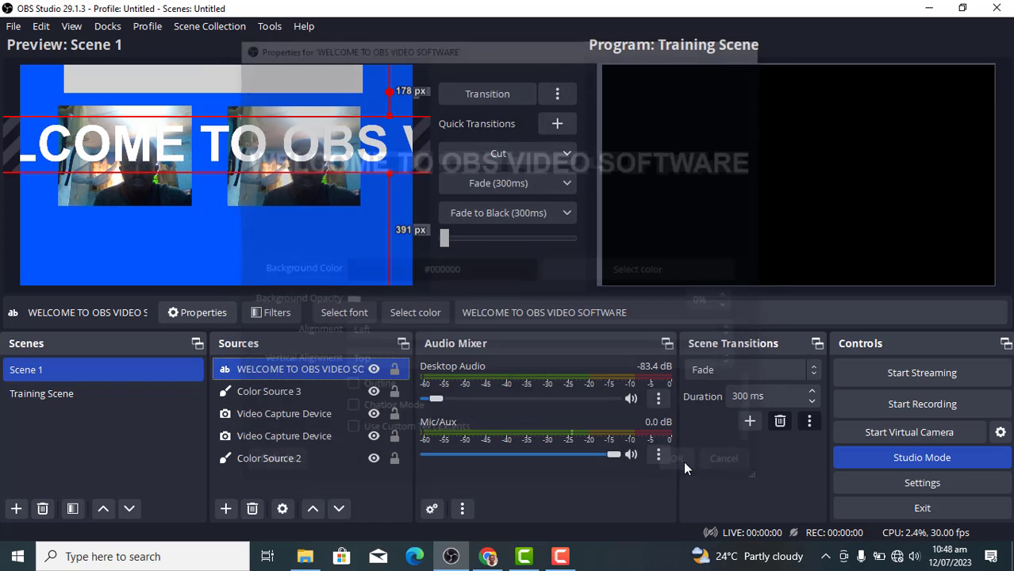
Step: Shrink the welcome text to fit the grey strip and place it there, about 169 px from the canvas's left edge and 29 px from its top
{"action": "left_click_drag", "start_coordinate": [386, 120], "coordinate": [4, 111]}
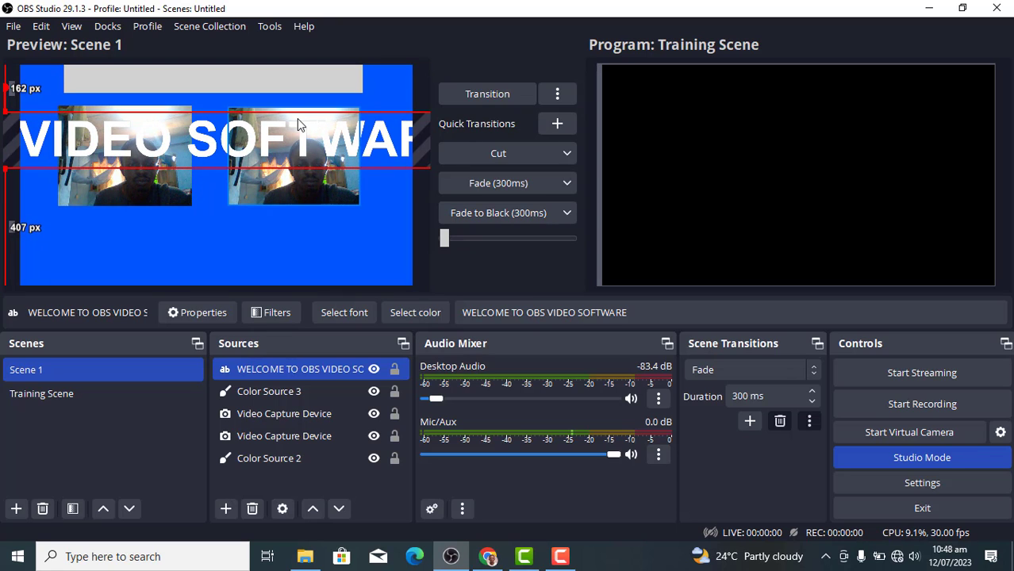
{"action": "left_click_drag", "start_coordinate": [290, 119], "coordinate": [165, 179]}
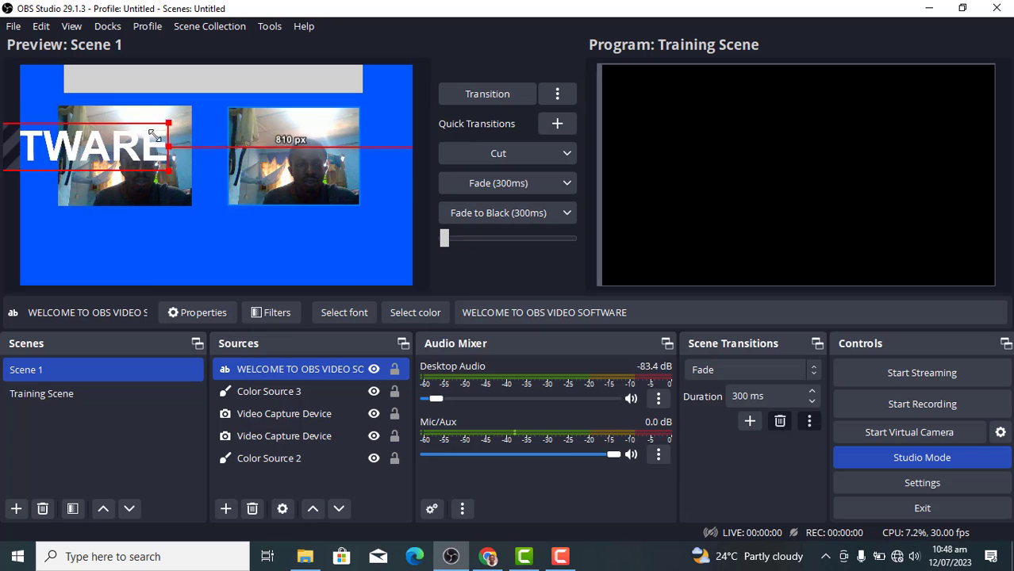
{"action": "left_click_drag", "start_coordinate": [154, 137], "coordinate": [330, 79]}
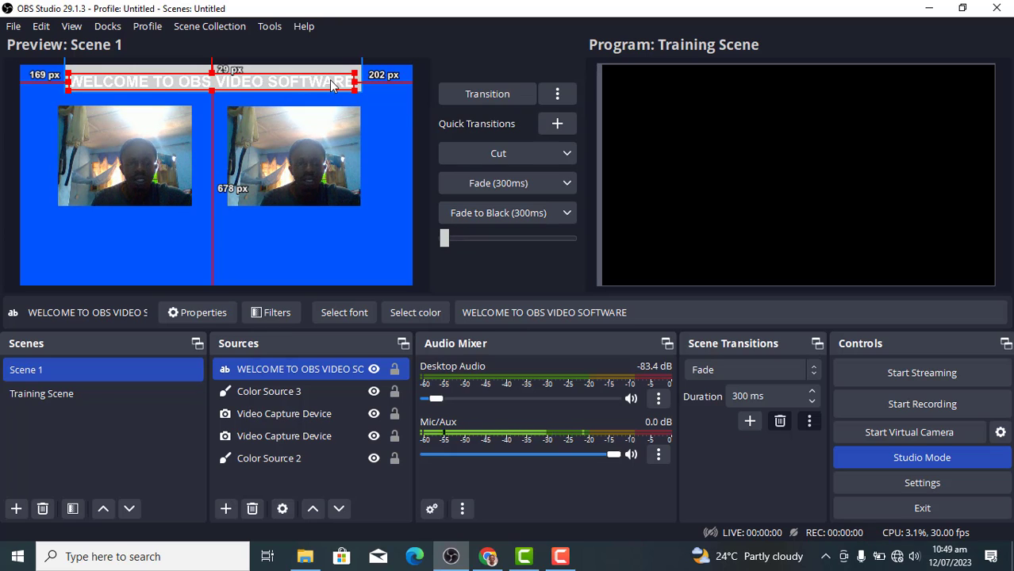
Step: Nudge the welcome text within the grey strip to 18 px from the canvas's top edge and 173 px from its left edge
{"action": "key", "text": "Up"}
{"action": "key", "text": "Up"}
{"action": "key", "text": "Up"}
{"action": "key", "text": "Up"}
{"action": "key", "text": "Up"}
{"action": "key", "text": "Up"}
{"action": "key", "text": "Up"}
{"action": "key", "text": "Up"}
{"action": "key", "text": "Up"}
{"action": "key", "text": "Up"}
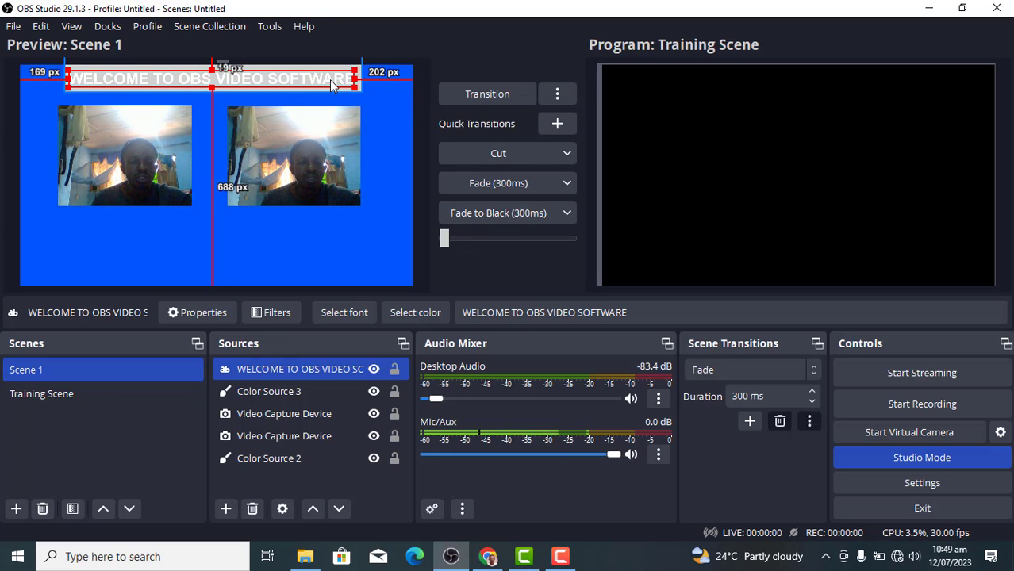
{"action": "key", "text": "Up"}
{"action": "key", "text": "Up"}
{"action": "key", "text": "Right"}
{"action": "key", "text": "Right"}
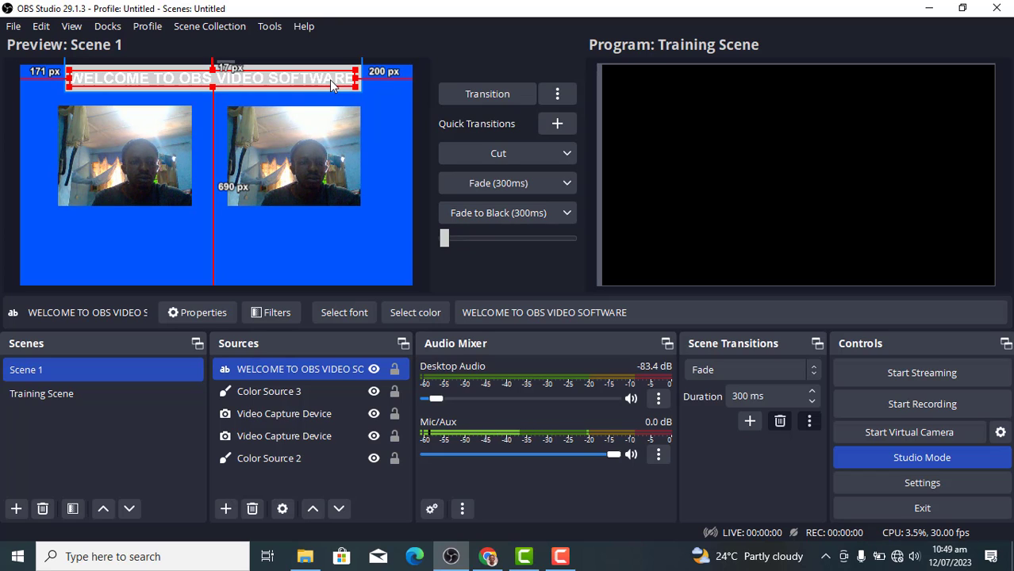
{"action": "key", "text": "Down"}
{"action": "key", "text": "Right"}
{"action": "key", "text": "Right"}
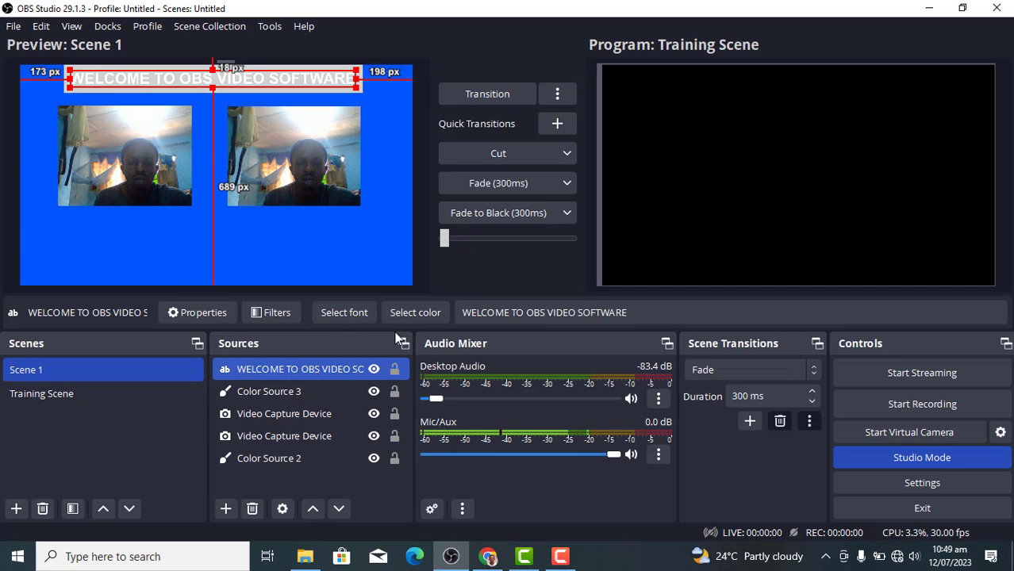
Step: Check the blue background source's colour code in its properties
{"action": "left_click", "coordinate": [299, 80]}
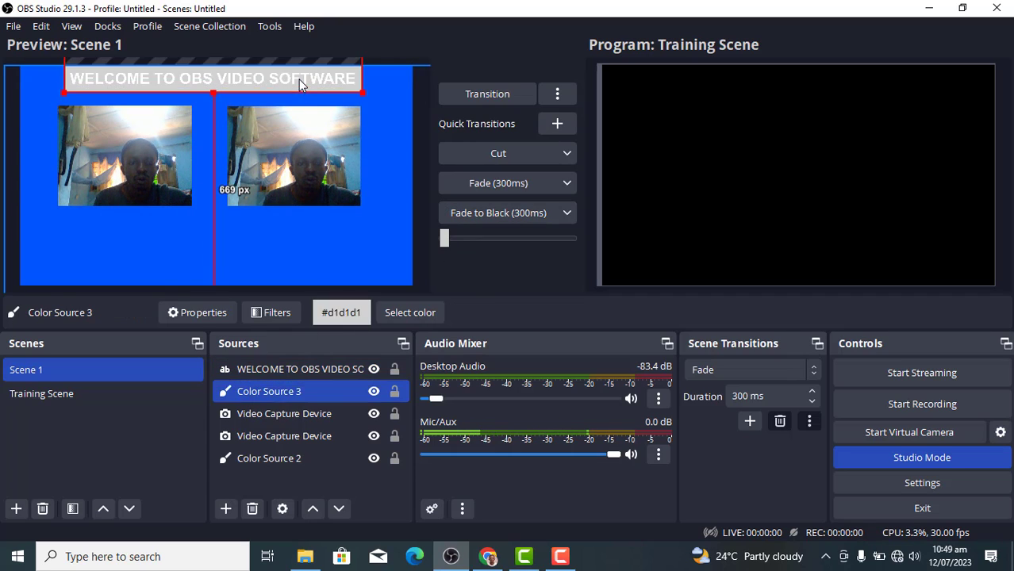
{"action": "left_click", "coordinate": [298, 80]}
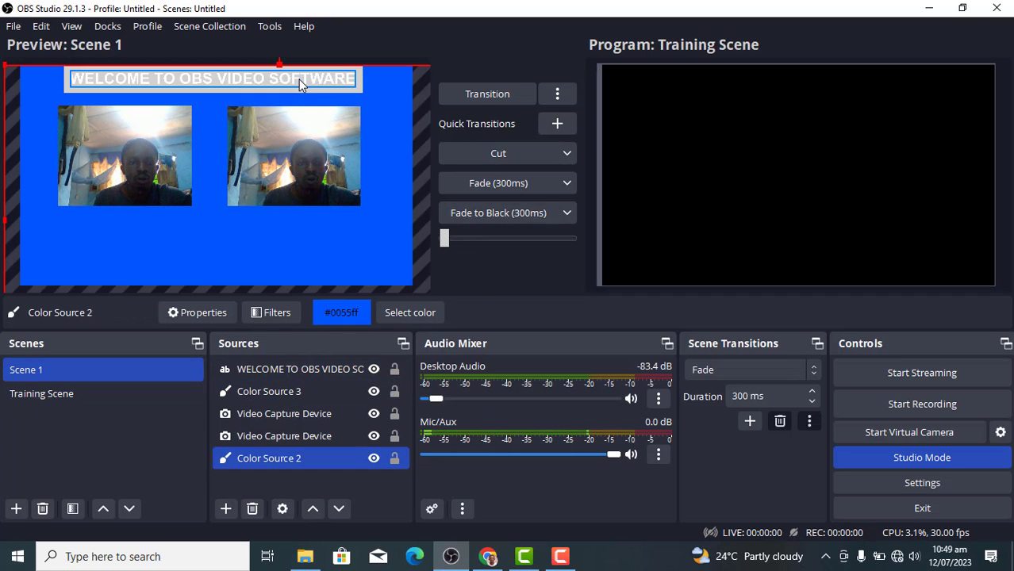
{"action": "double_click", "coordinate": [291, 459]}
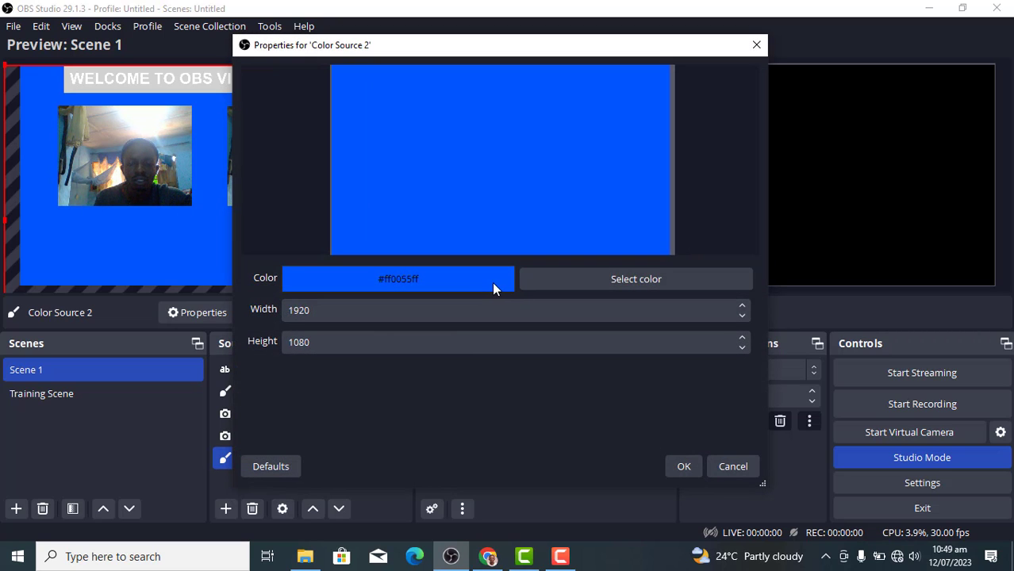
{"action": "left_click", "coordinate": [170, 427]}
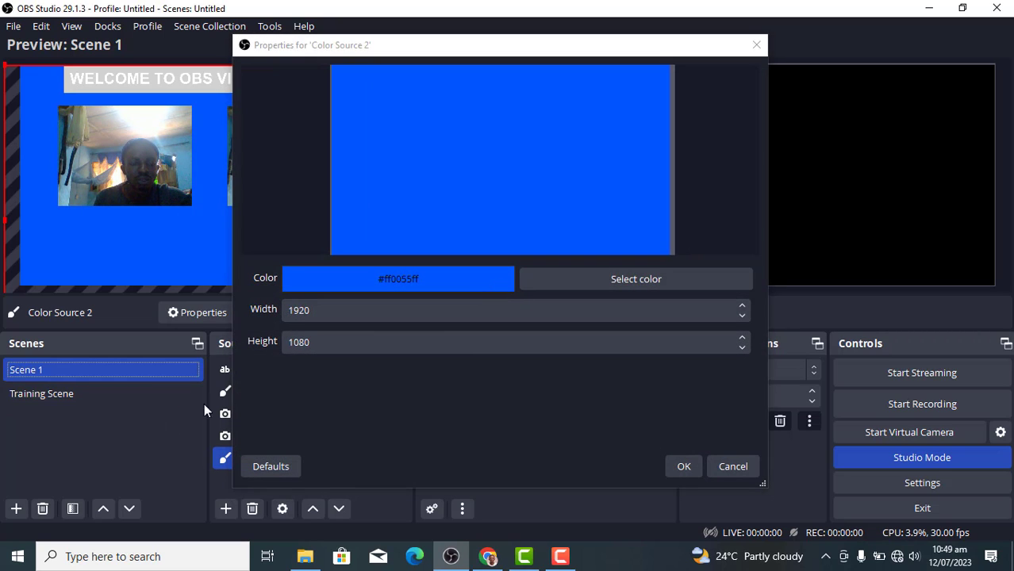
{"action": "left_click", "coordinate": [687, 467]}
Step: Set the welcome text's colour to the background blue #0055ff and apply the text properties
{"action": "left_click", "coordinate": [303, 369]}
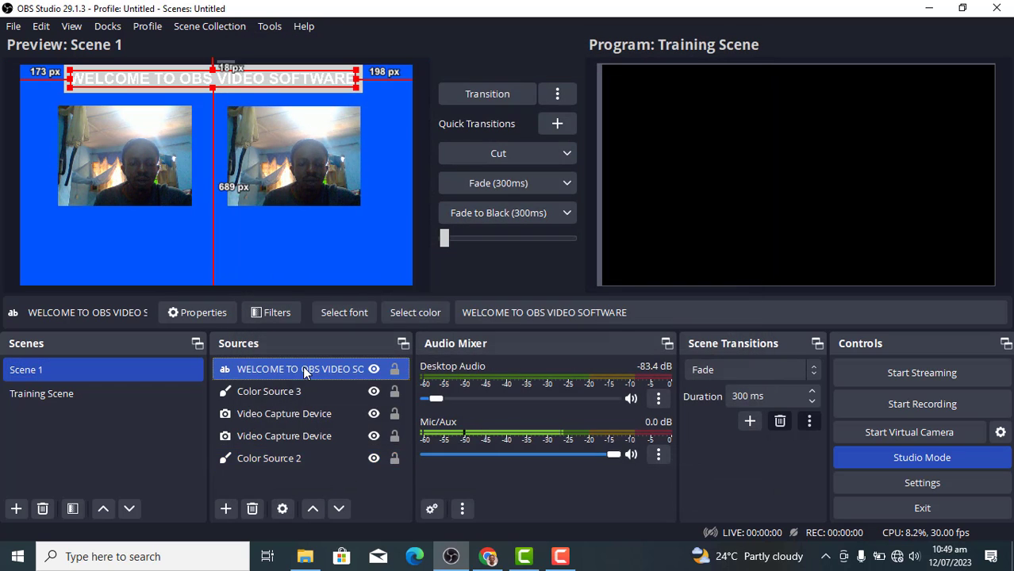
{"action": "double_click", "coordinate": [303, 369]}
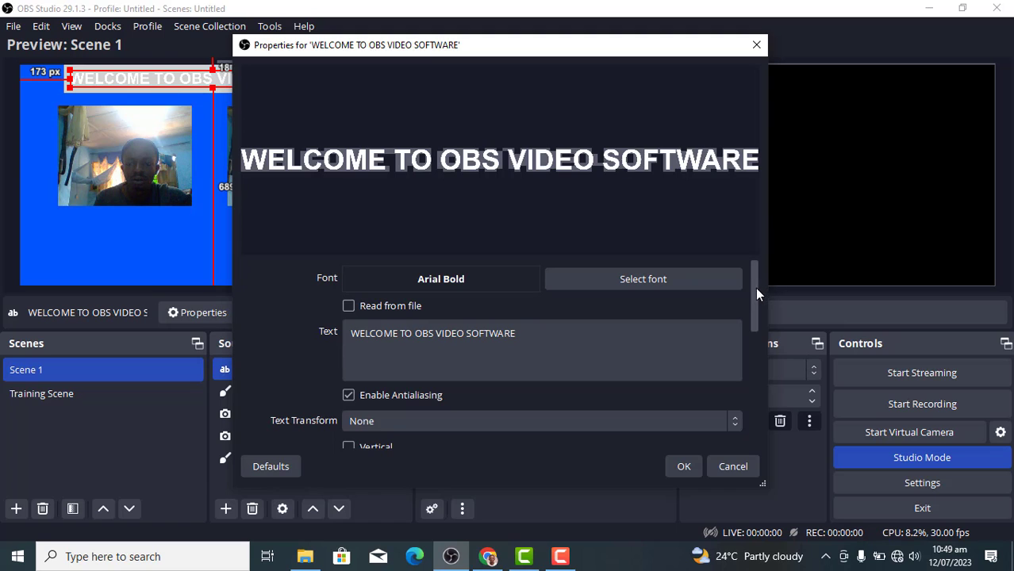
{"action": "left_click_drag", "start_coordinate": [753, 289], "coordinate": [758, 328]}
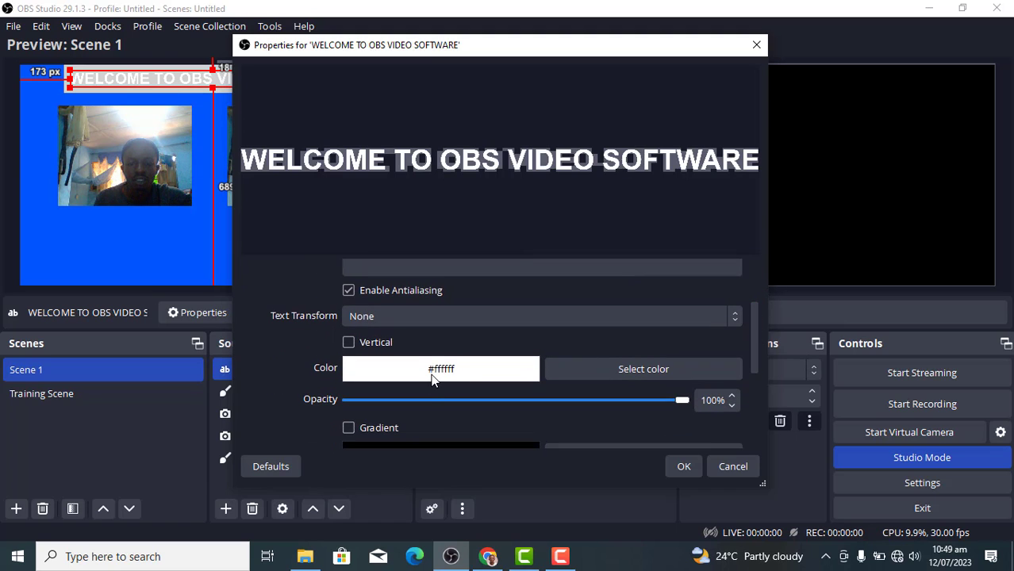
{"action": "left_click", "coordinate": [586, 376]}
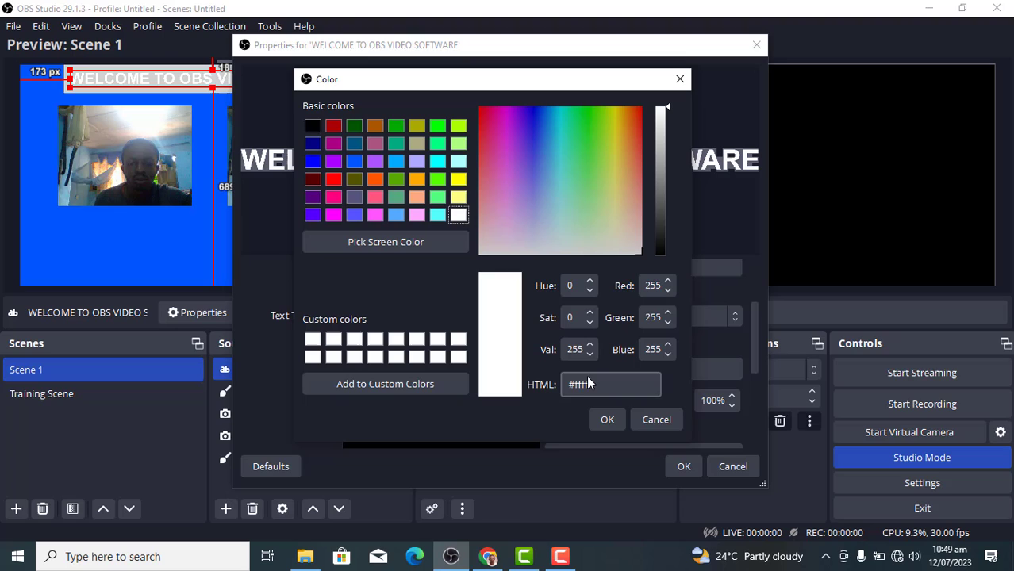
{"action": "left_click", "coordinate": [313, 163]}
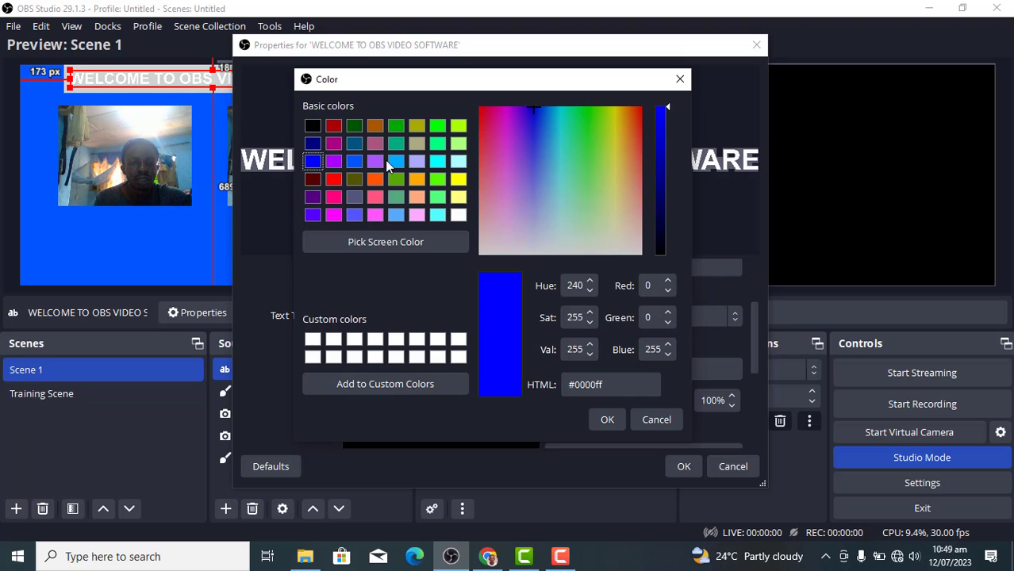
{"action": "left_click", "coordinate": [353, 161]}
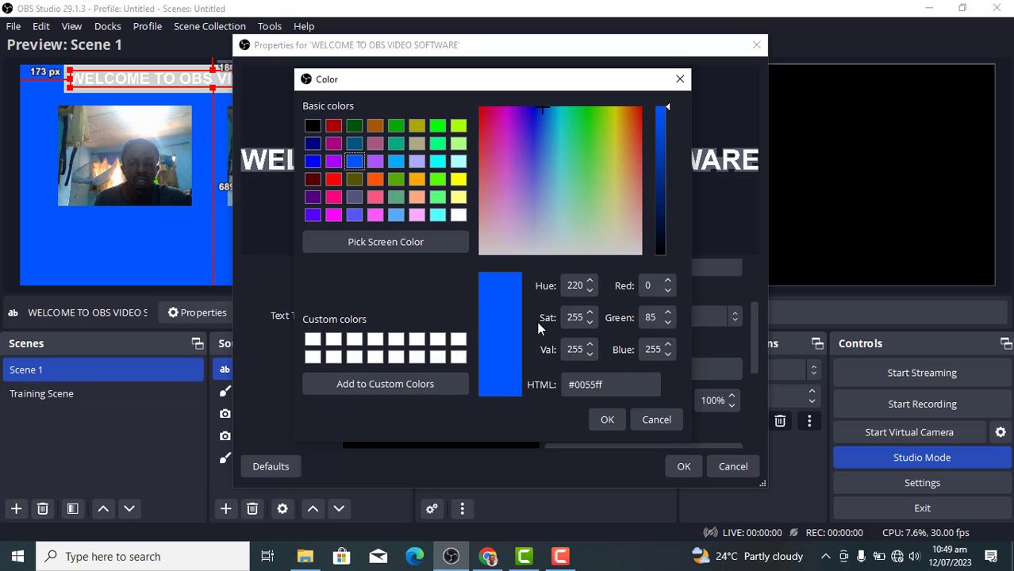
{"action": "left_click", "coordinate": [612, 420]}
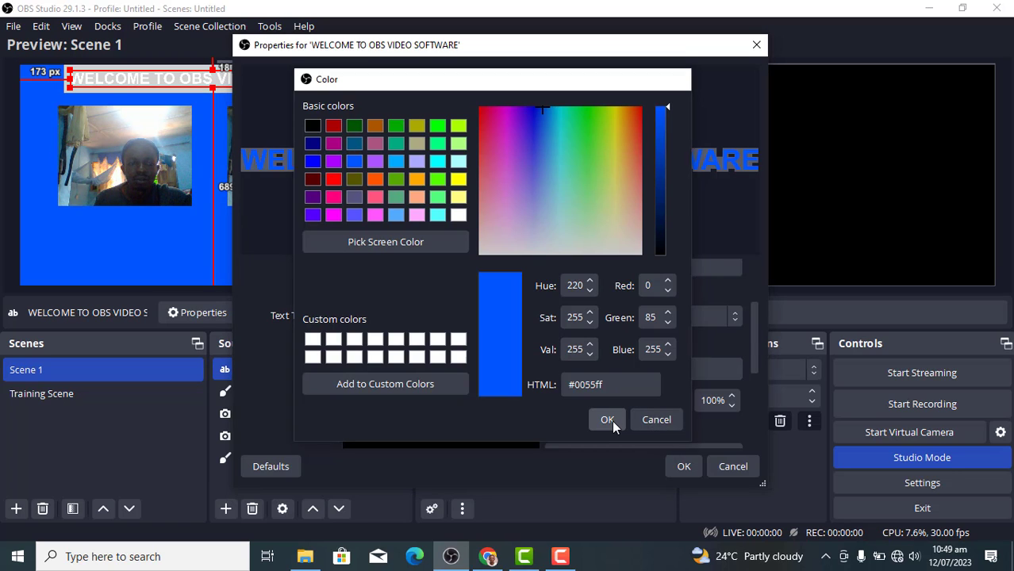
{"action": "left_click", "coordinate": [678, 468]}
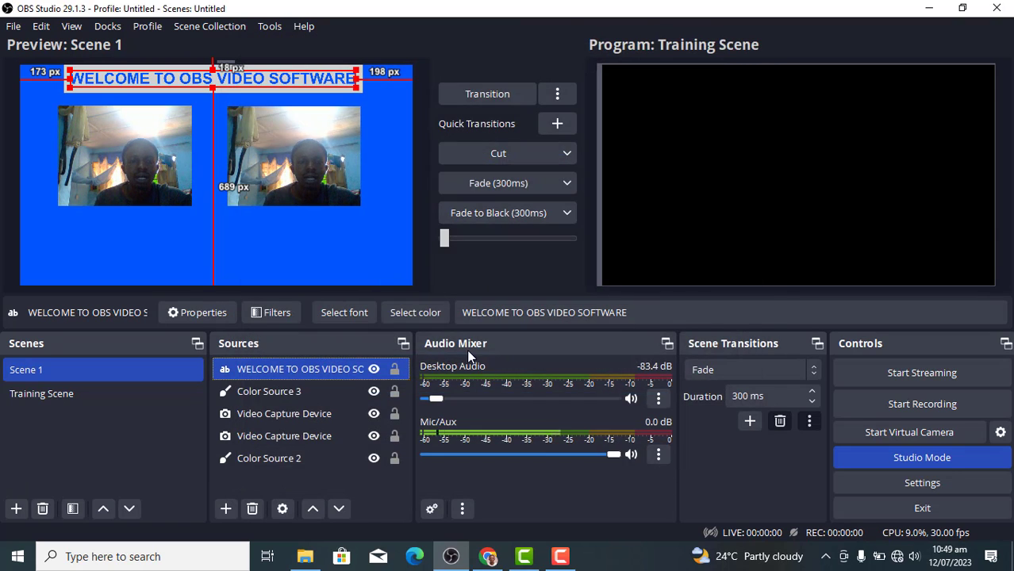
Step: Change the grey title strip's colour to white #ffffff and apply its properties
{"action": "left_click", "coordinate": [389, 282]}
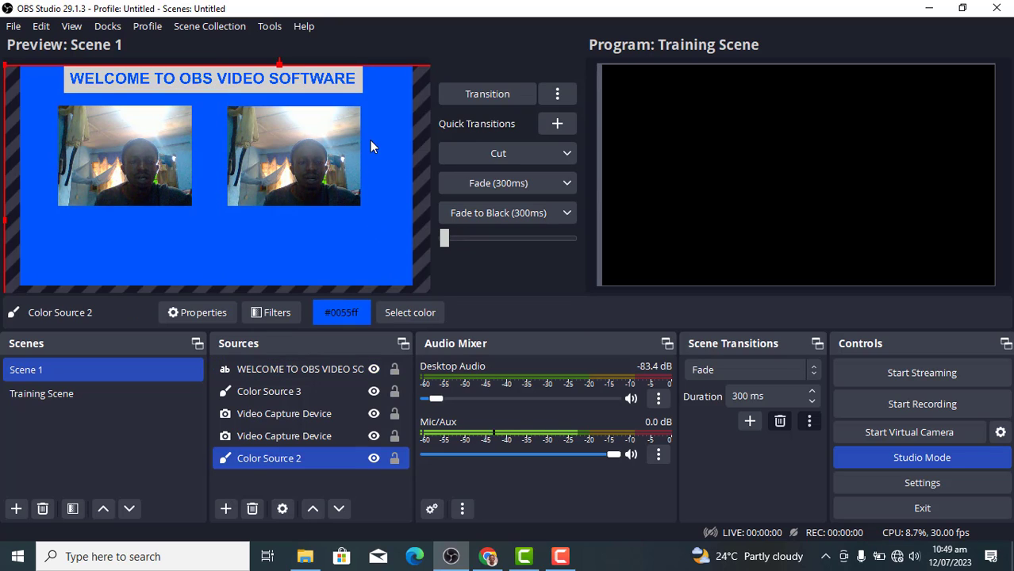
{"action": "left_click", "coordinate": [340, 89]}
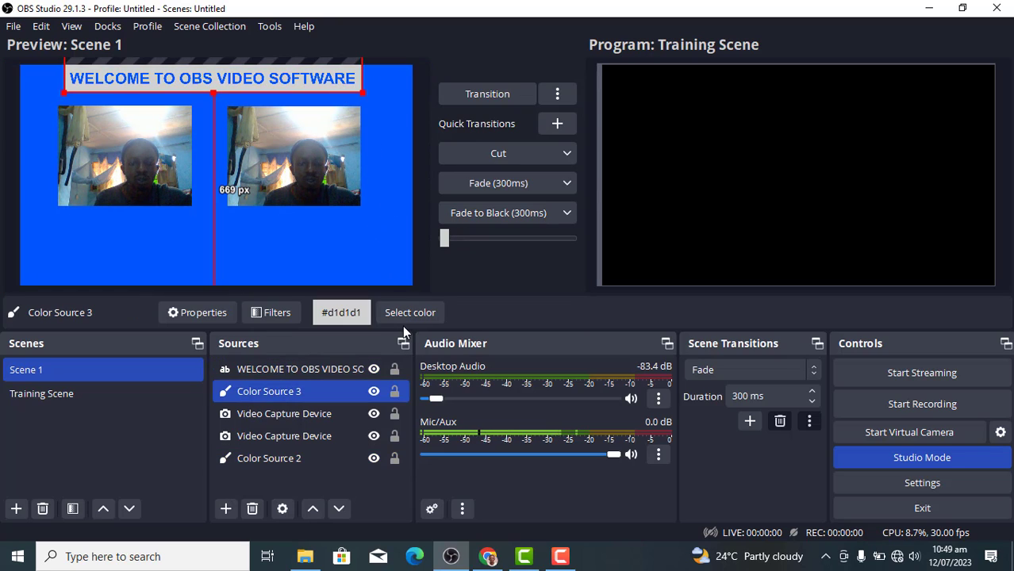
{"action": "double_click", "coordinate": [318, 392]}
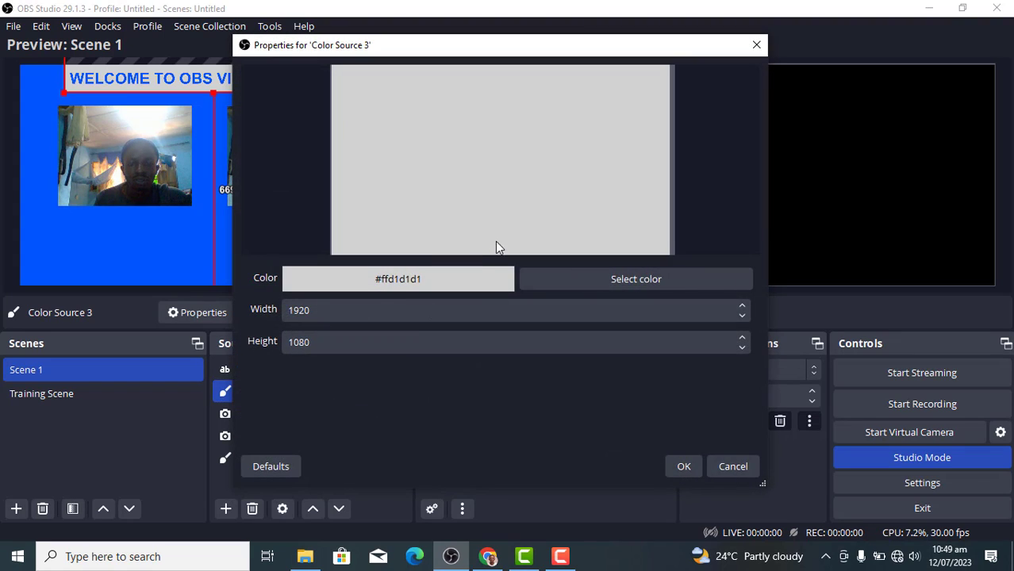
{"action": "left_click", "coordinate": [558, 280]}
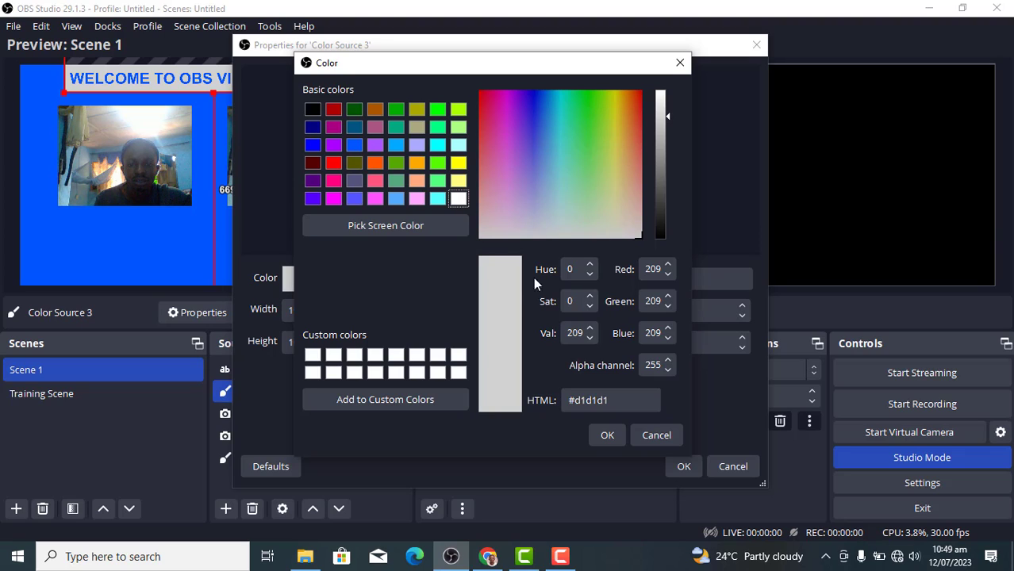
{"action": "left_click", "coordinate": [307, 374]}
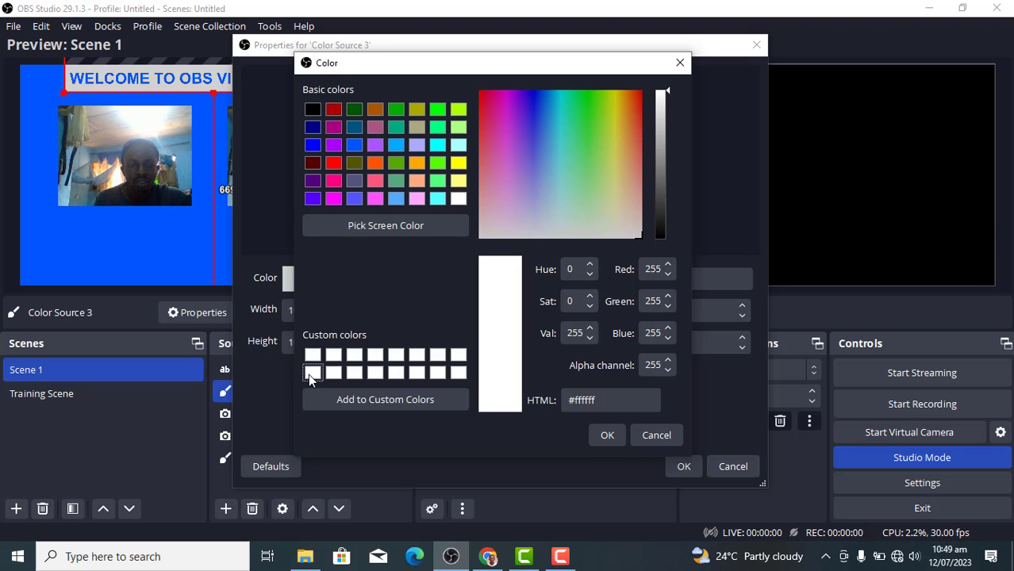
{"action": "left_click", "coordinate": [617, 433]}
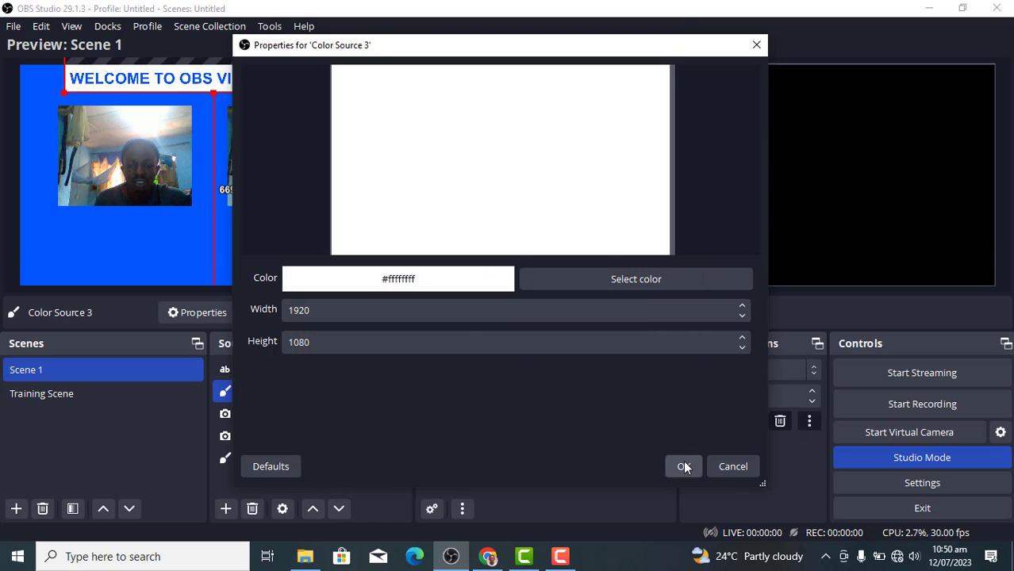
{"action": "left_click", "coordinate": [684, 466]}
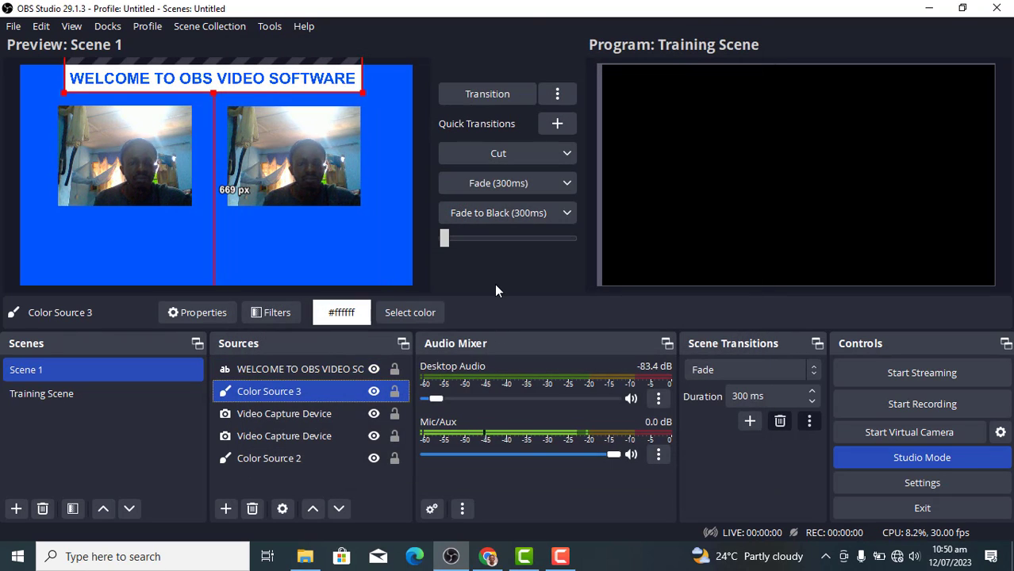
Step: Transition Scene 1 to the program output, bring Scene 1 back into the preview, and run the transition again
{"action": "left_click", "coordinate": [480, 92]}
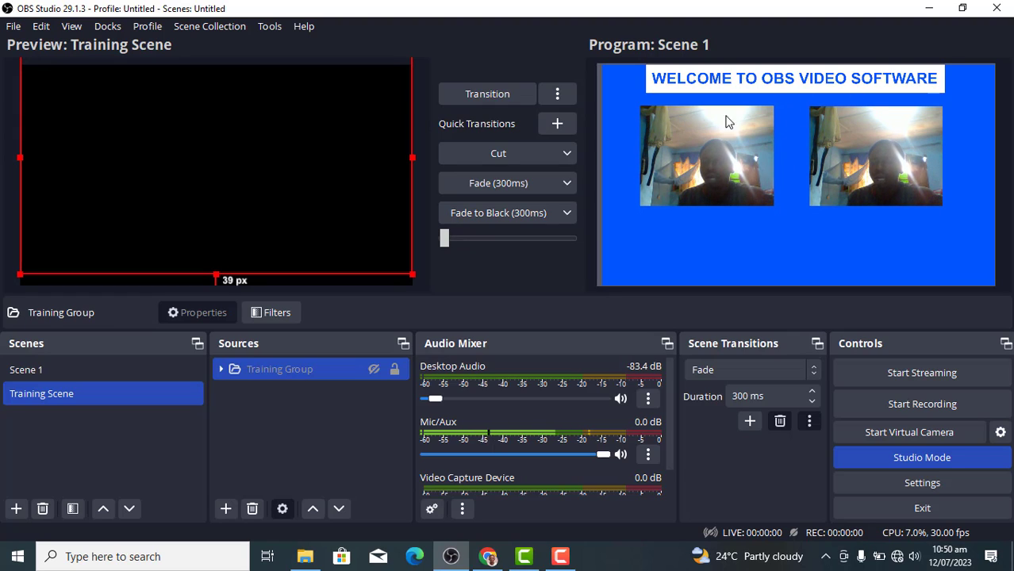
{"action": "left_click", "coordinate": [137, 378]}
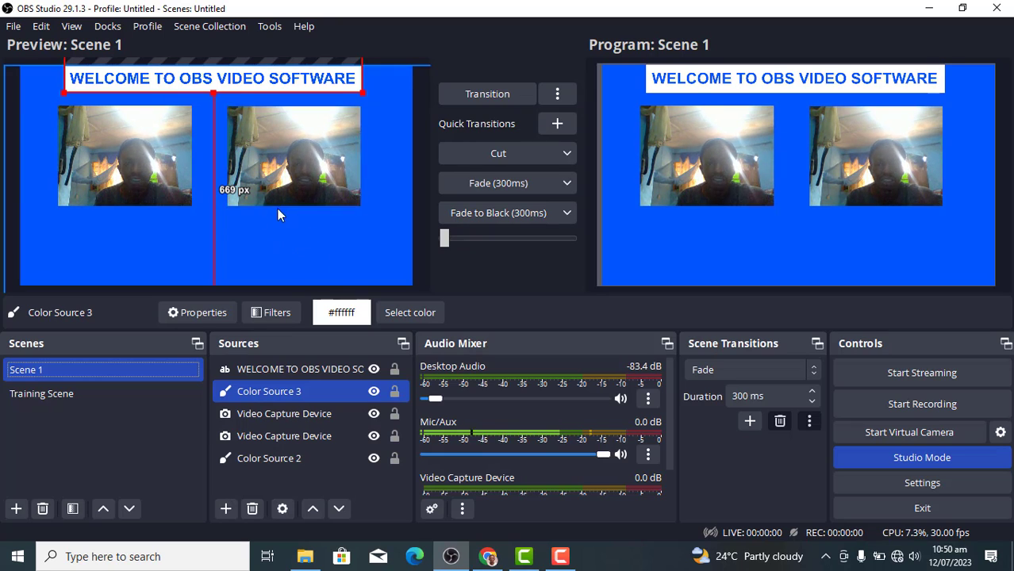
{"action": "left_click", "coordinate": [330, 247]}
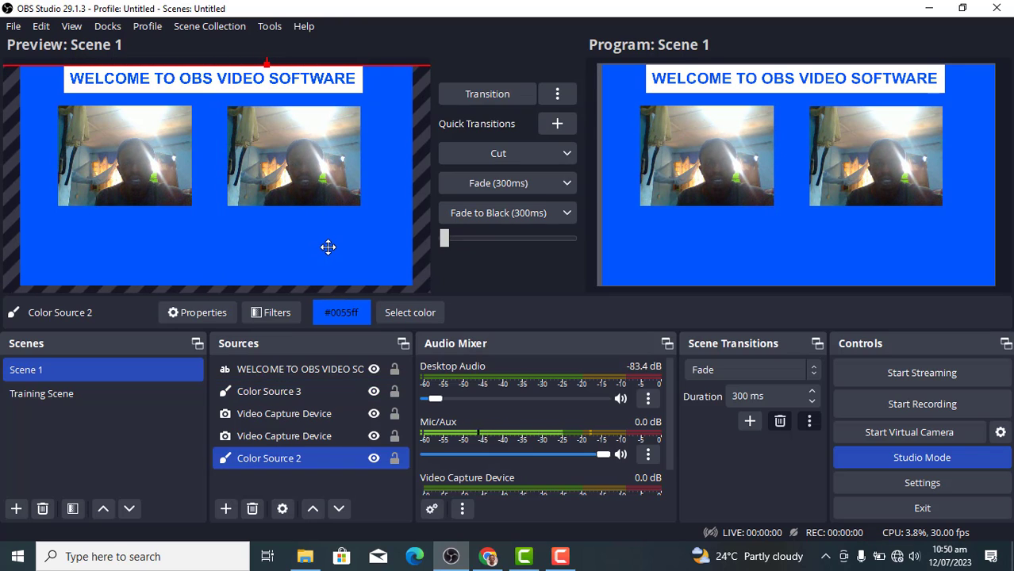
{"action": "left_click", "coordinate": [455, 93]}
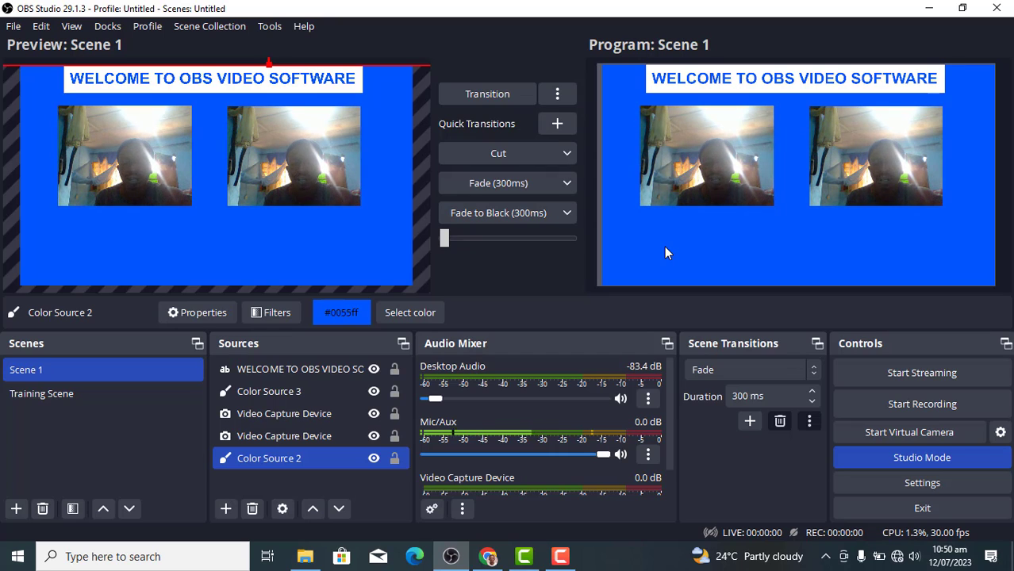
{"action": "left_click", "coordinate": [559, 557]}
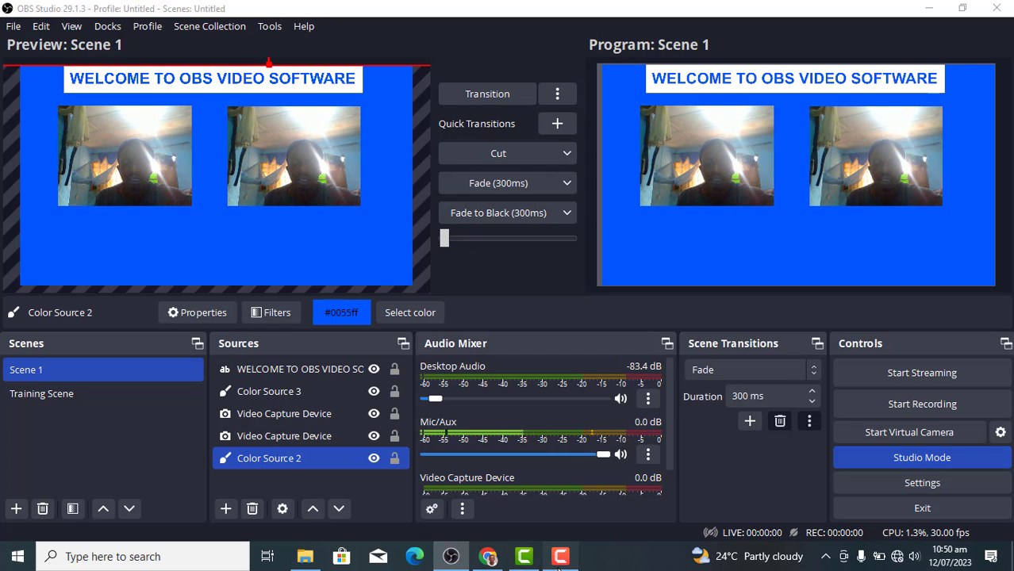